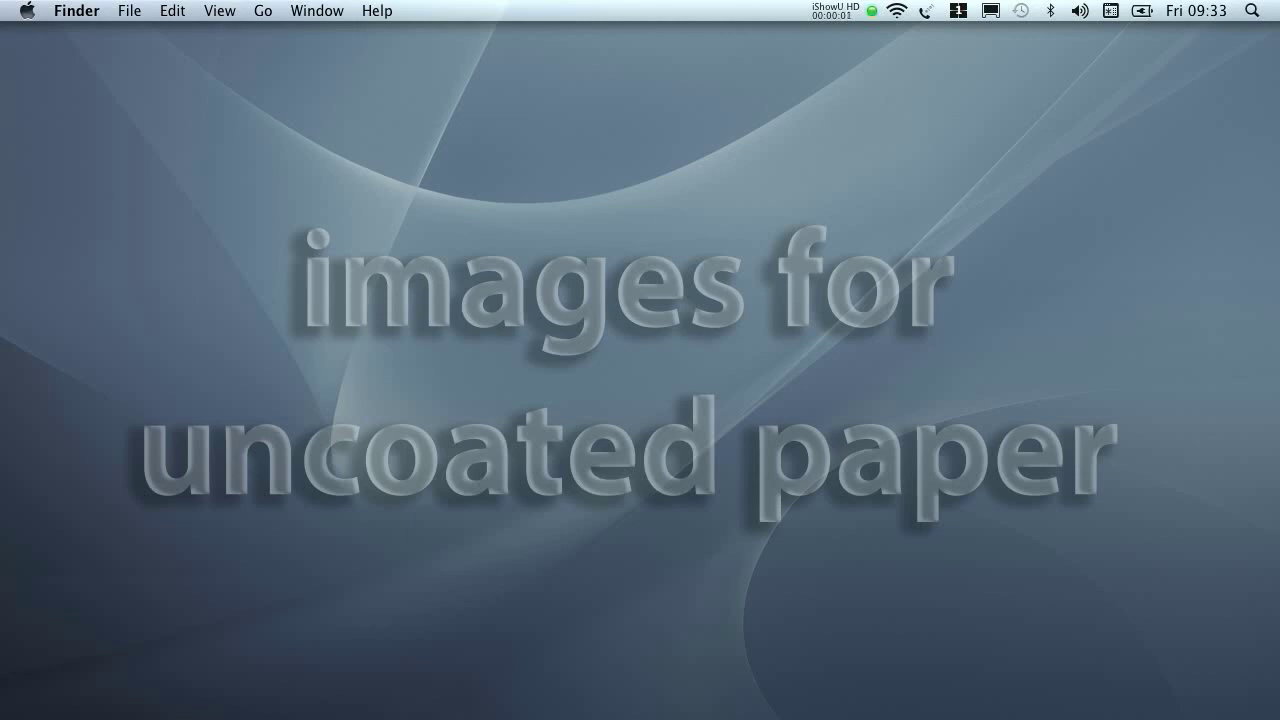
Step: Switch to the Photoshop desktop showing colorspace.jpg beside the unetud photo
key("ctrl+Right")
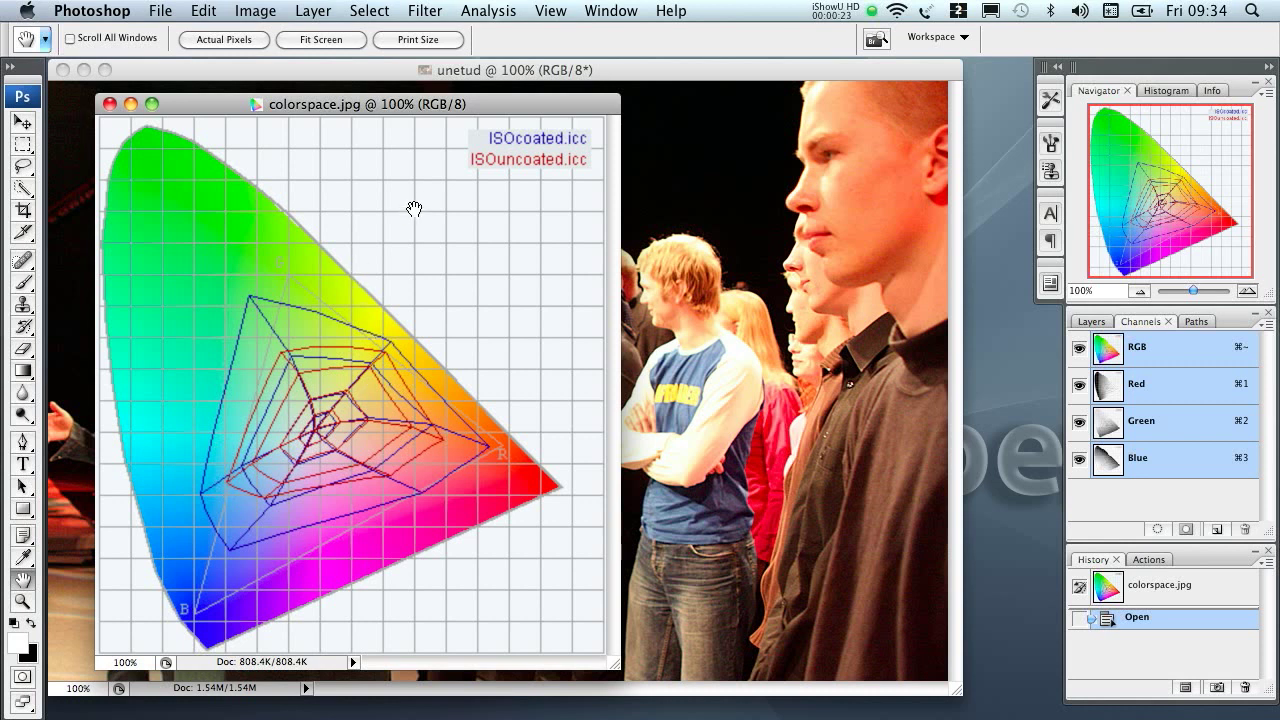
Step: Brighten the unetud photo in Curves, pulling the top end to Output 87 and raising a midpoint
left_click(500, 82)
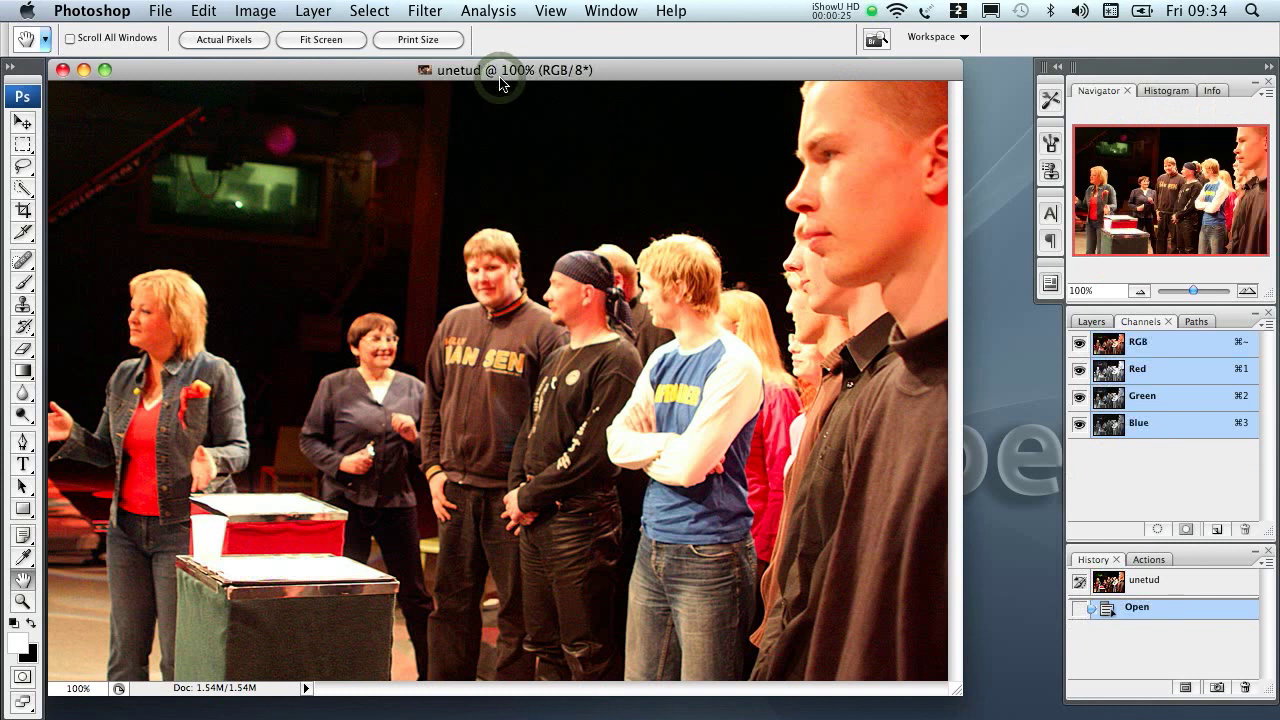
key("super+m")
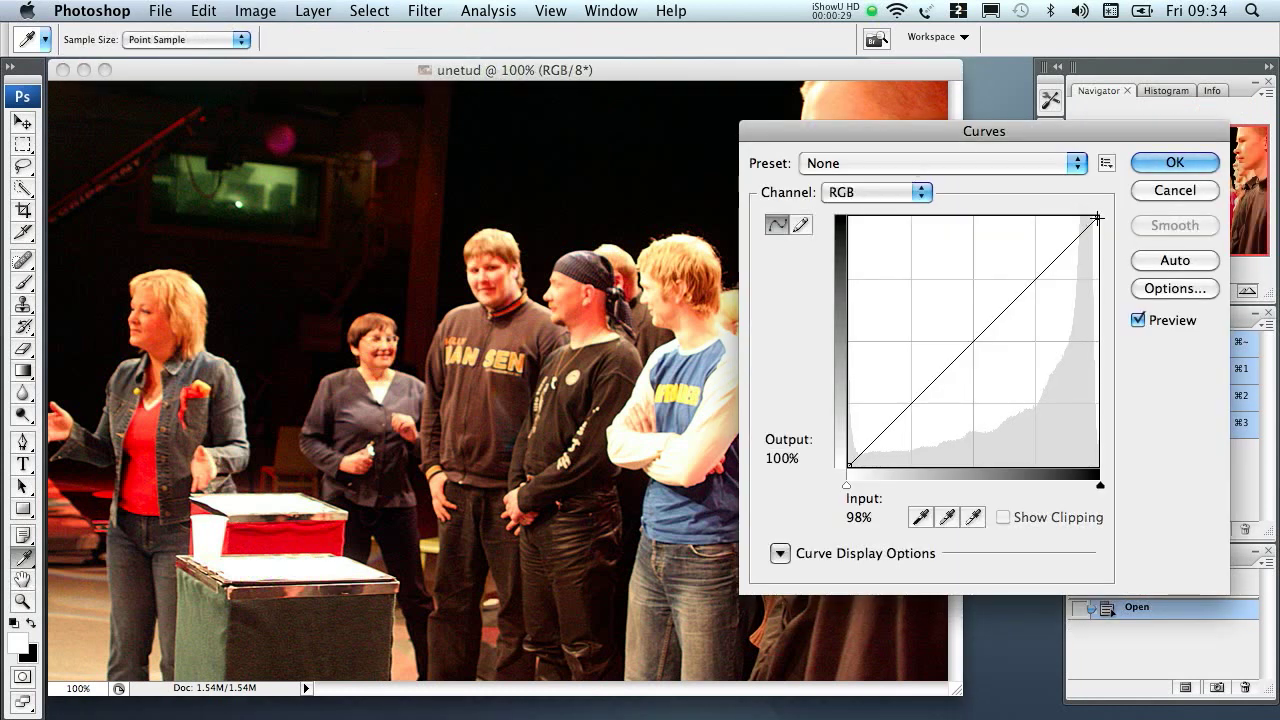
left_click_drag(1097, 217, 1100, 256)
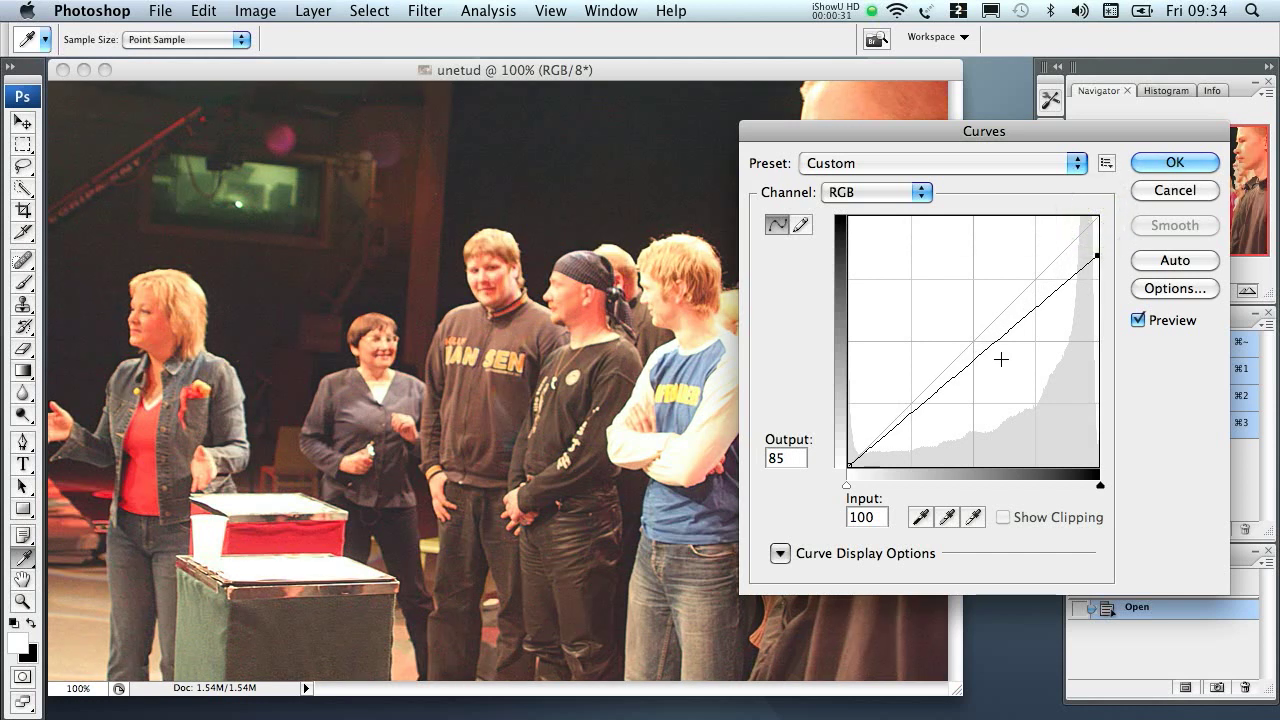
left_click(979, 355)
left_click_drag(979, 355, 975, 342)
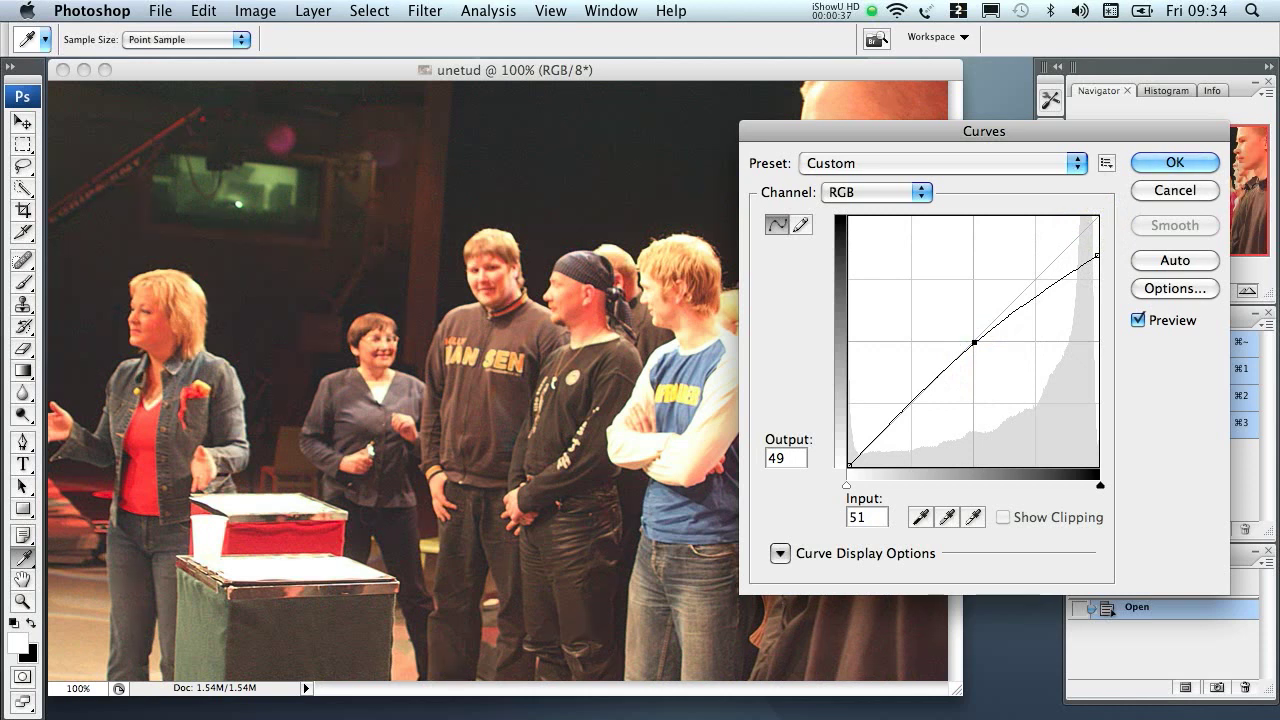
Step: Compare the curve with Preview on and off, then discard it with Cancel
left_click(1175, 321)
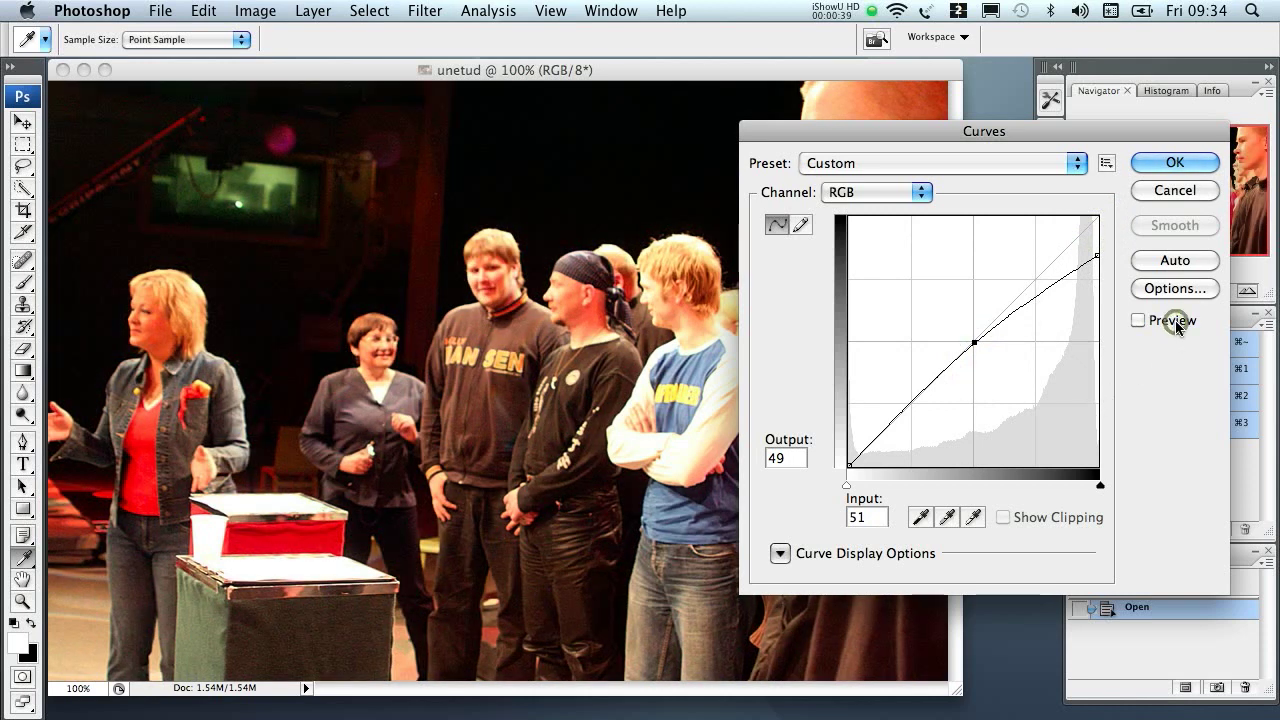
left_click(1175, 322)
left_click(1176, 321)
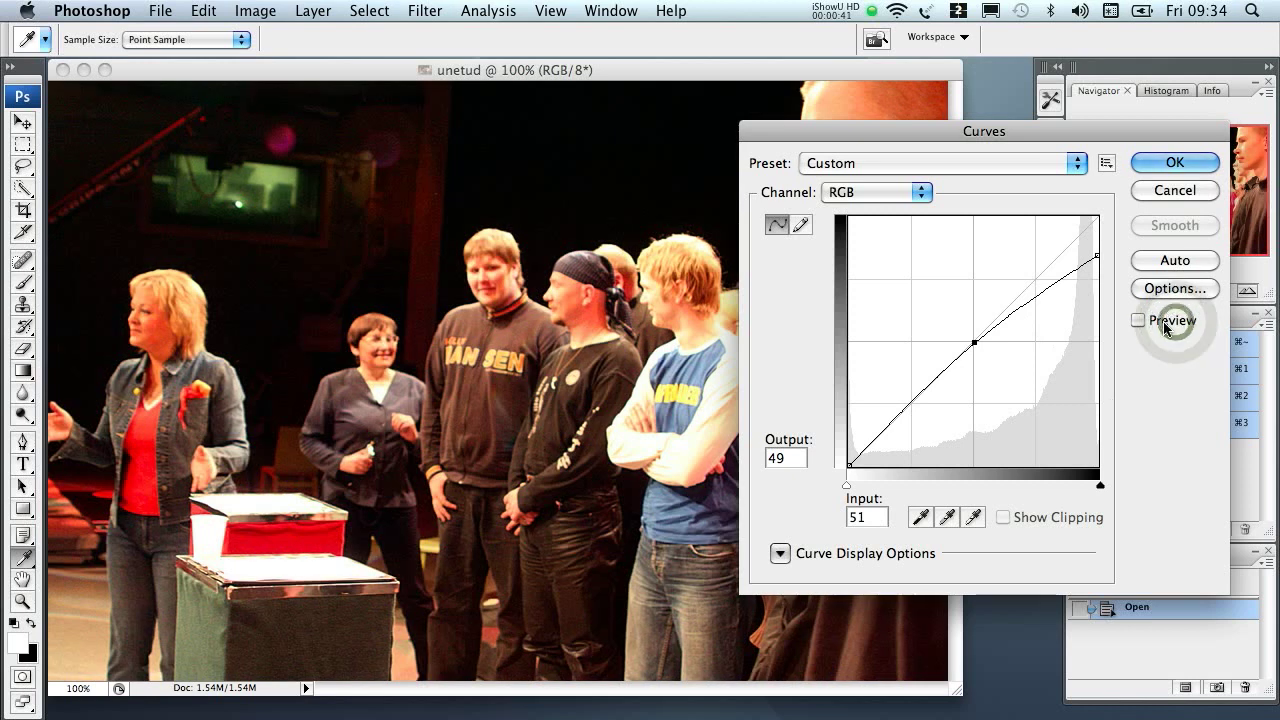
left_click(1176, 321)
left_click(1175, 191)
key("h")
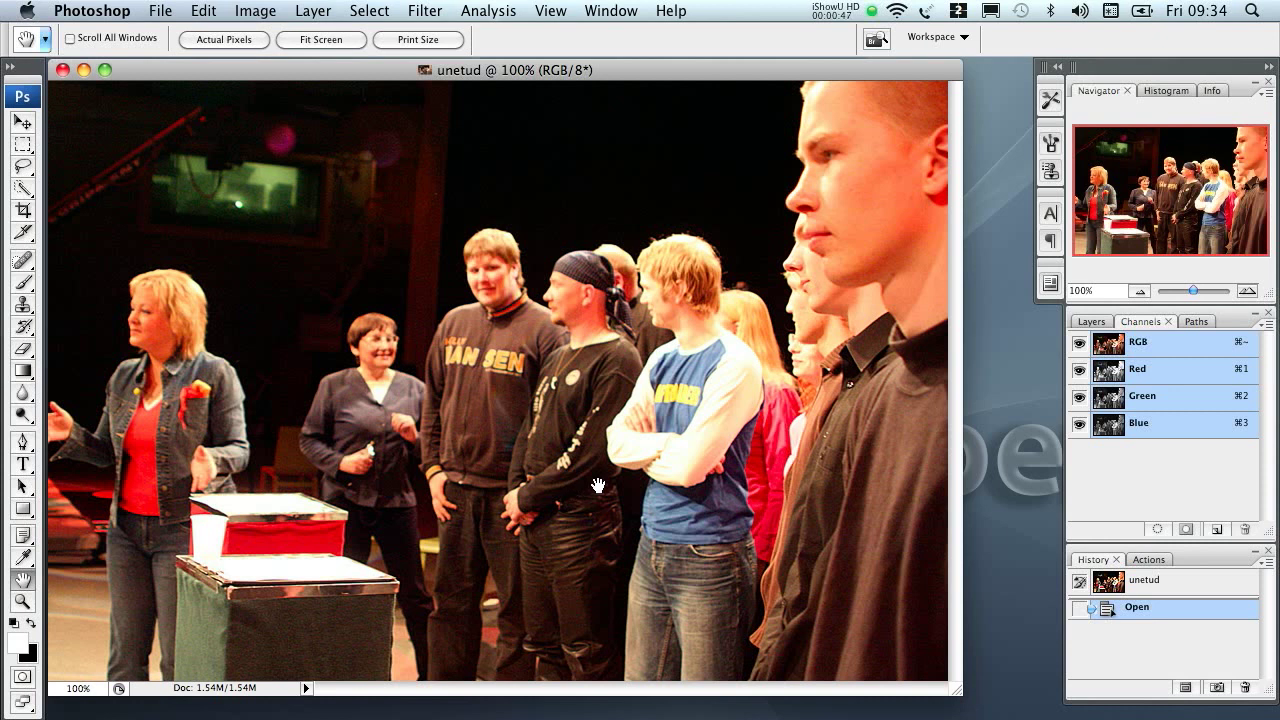
Step: Show More Options in Color Settings and choose the Europe Prepress 2 preset
left_click(210, 14)
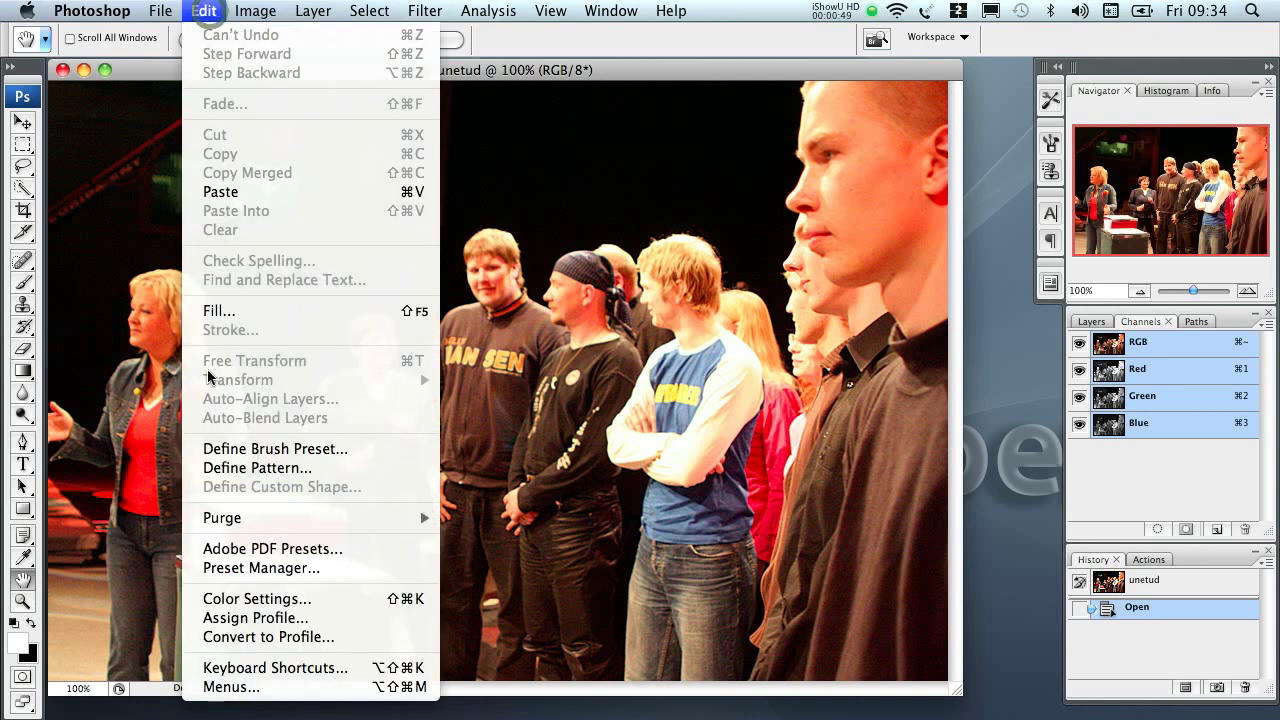
left_click(262, 598)
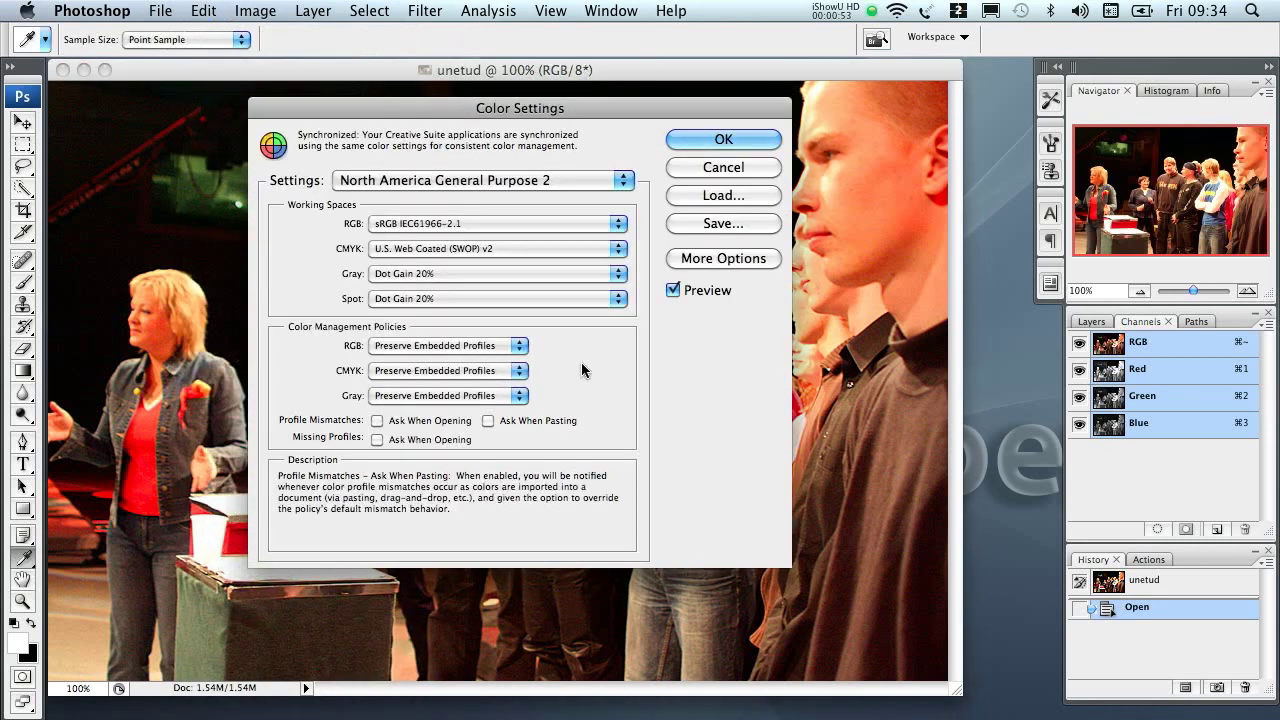
left_click(723, 264)
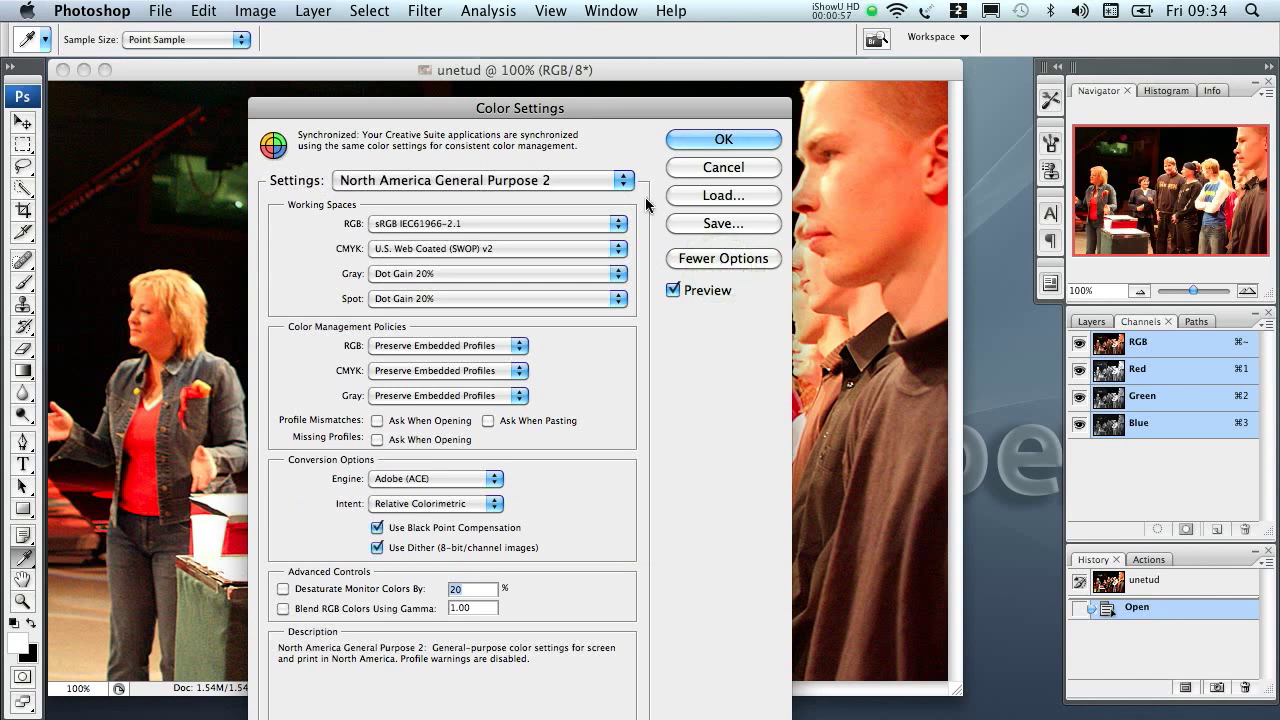
left_click(551, 179)
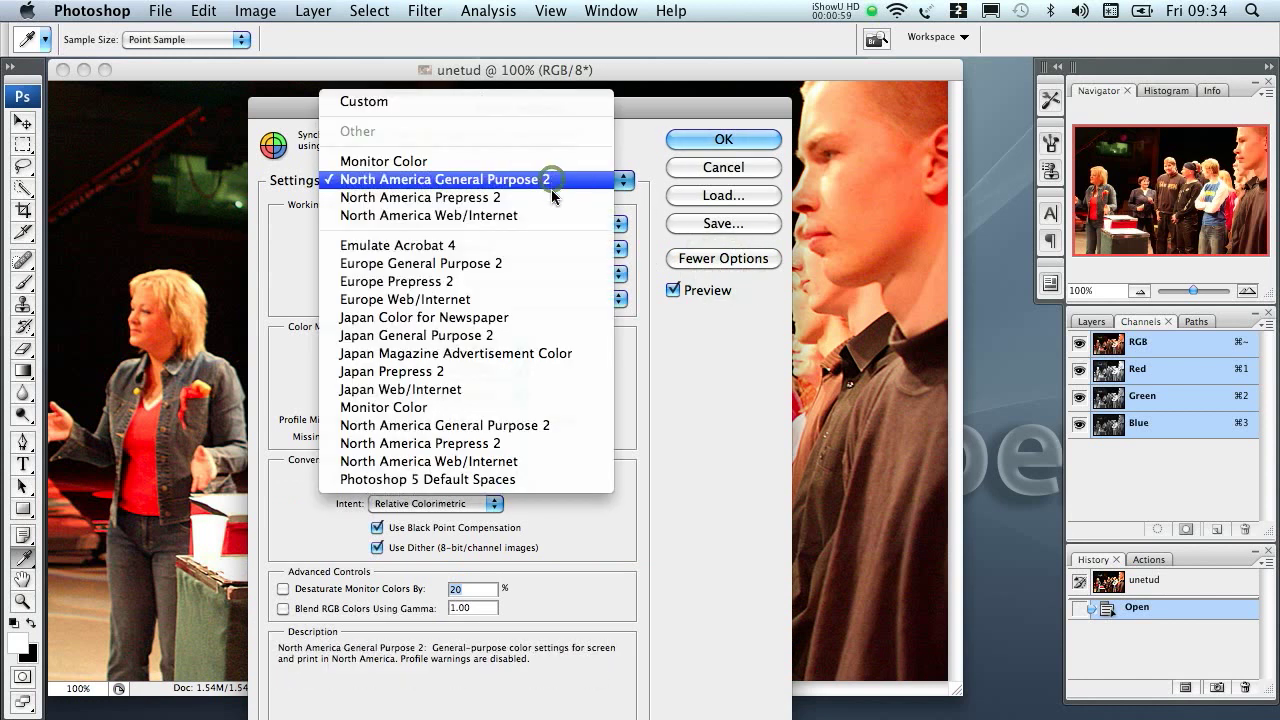
left_click(548, 281)
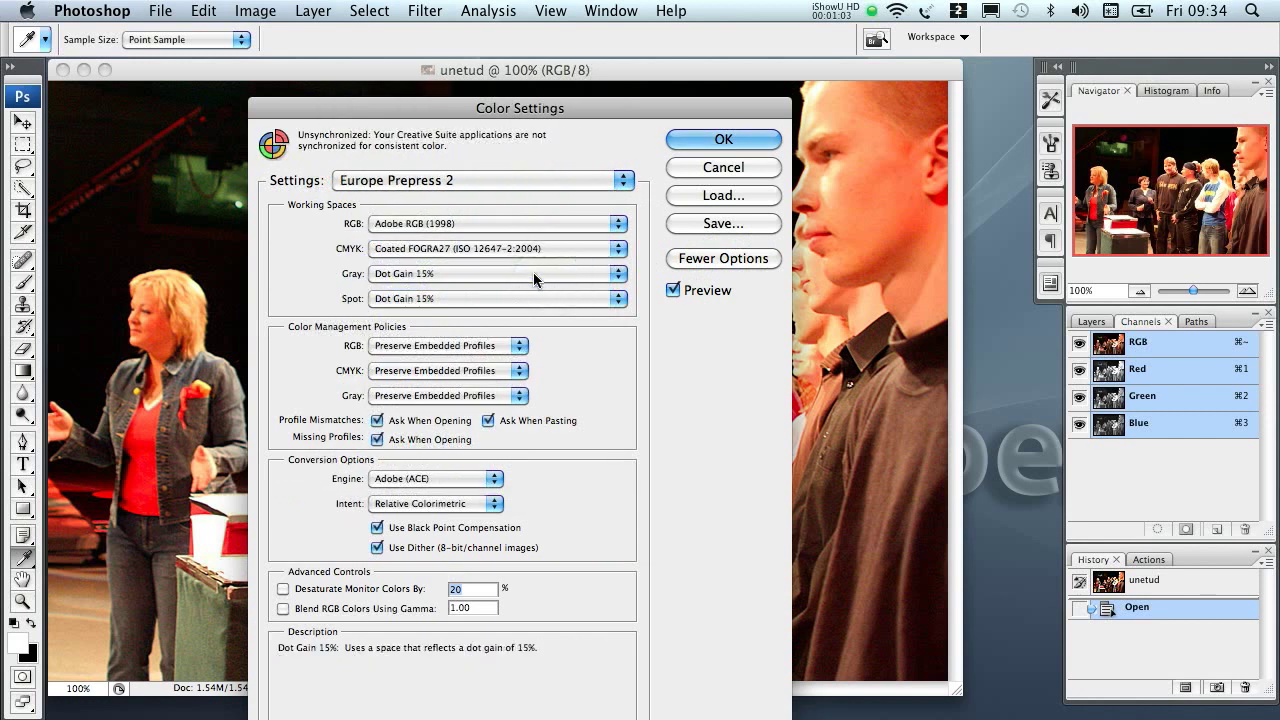
Step: Set the CMYK working space to uncoated_FOGRA29_GCR_bas.icc, then check the profile list in the browser
left_click(416, 249)
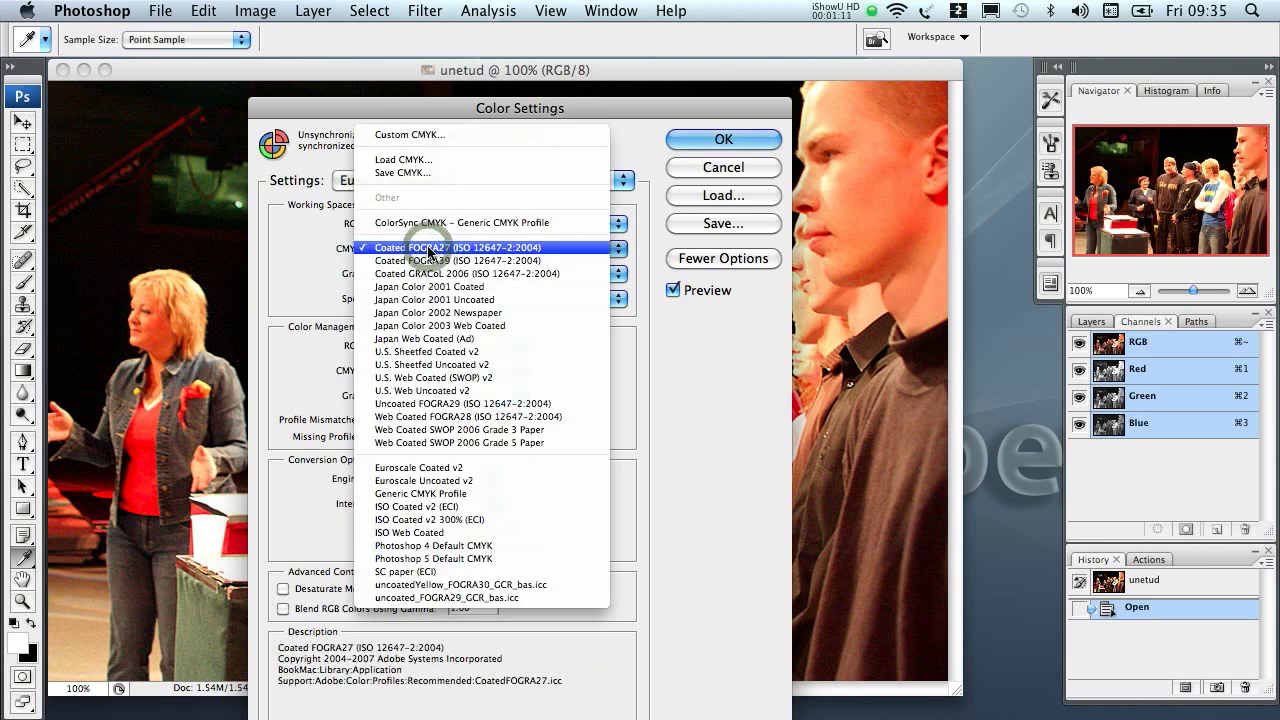
left_click(471, 403)
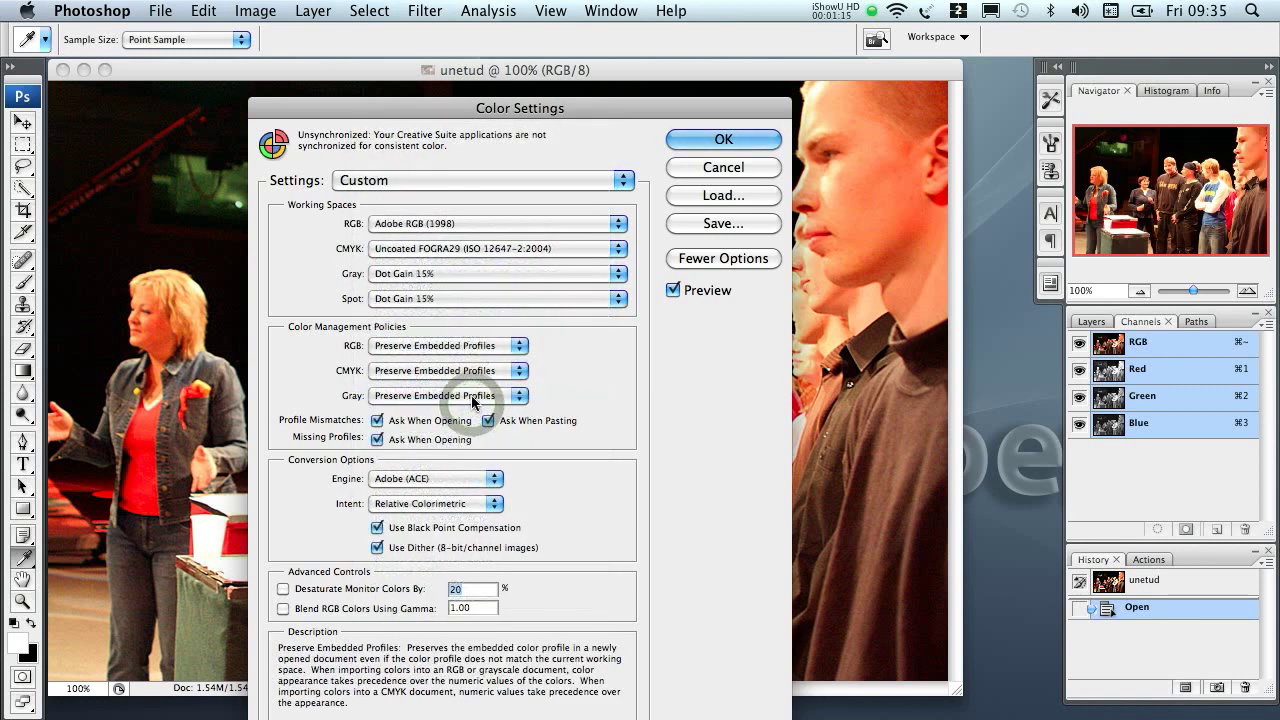
left_click(502, 249)
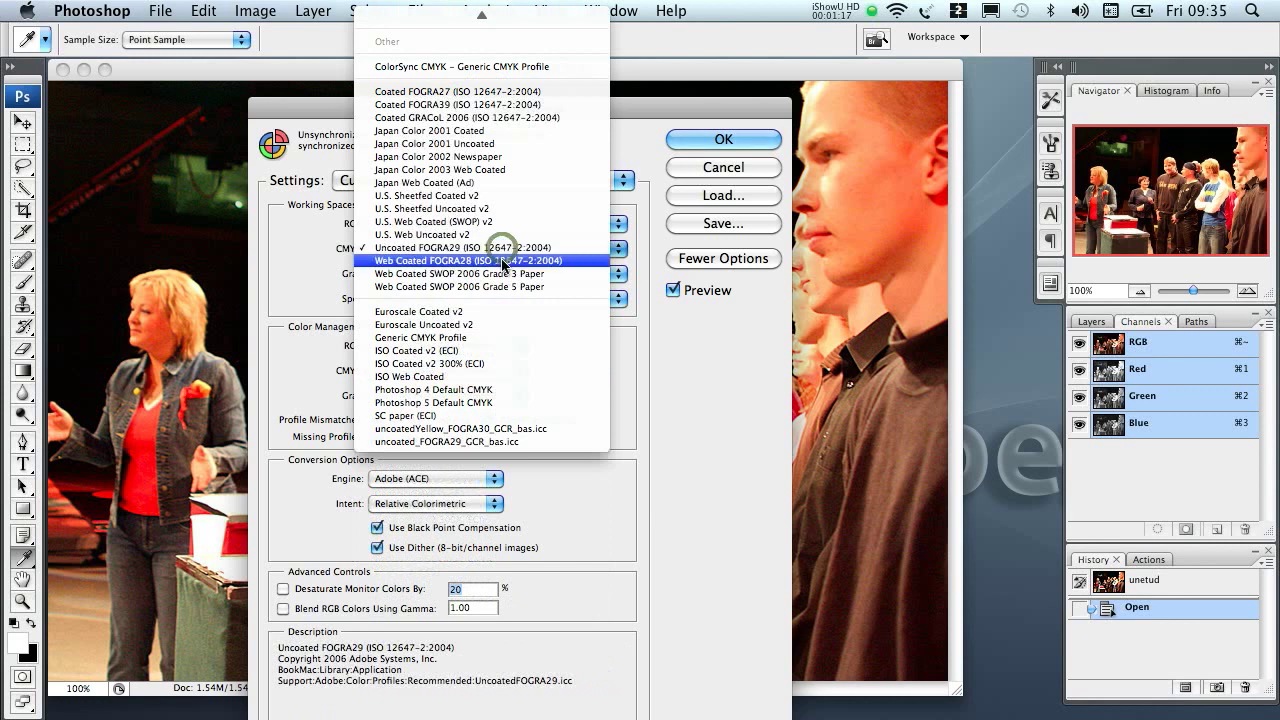
left_click(499, 442)
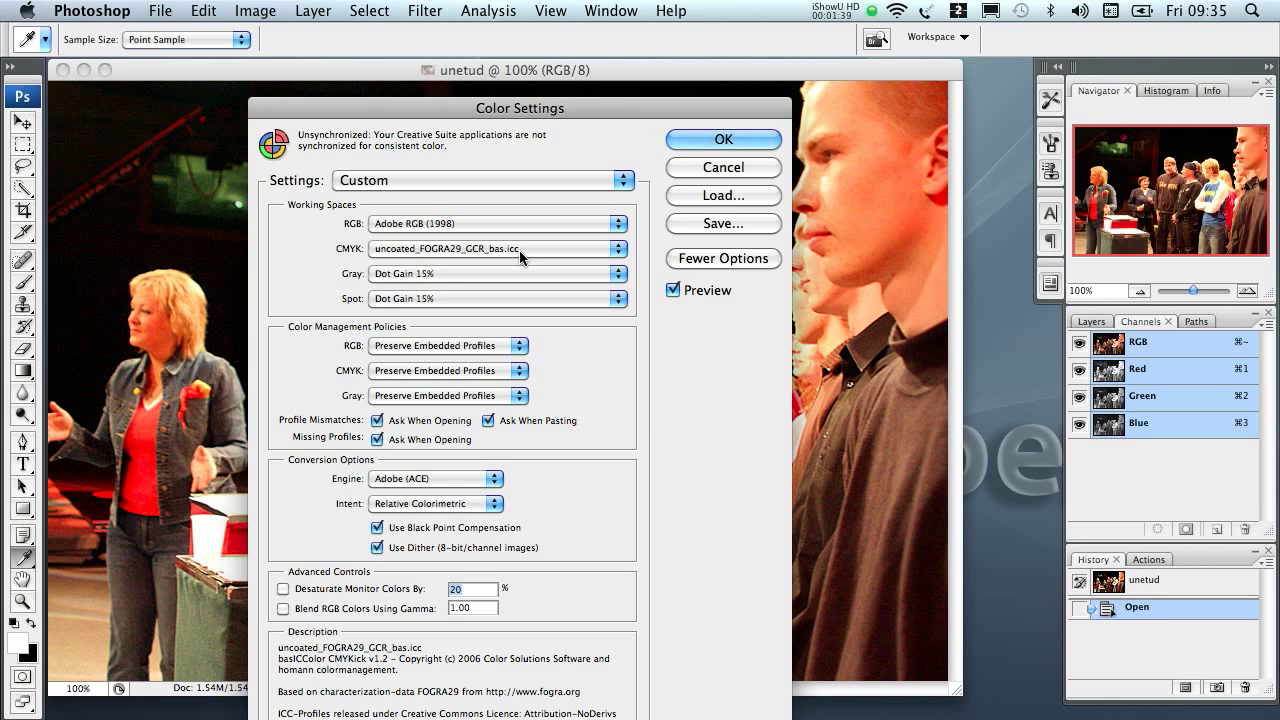
key("super+Tab")
key("super+Tab")
key("super+Tab")
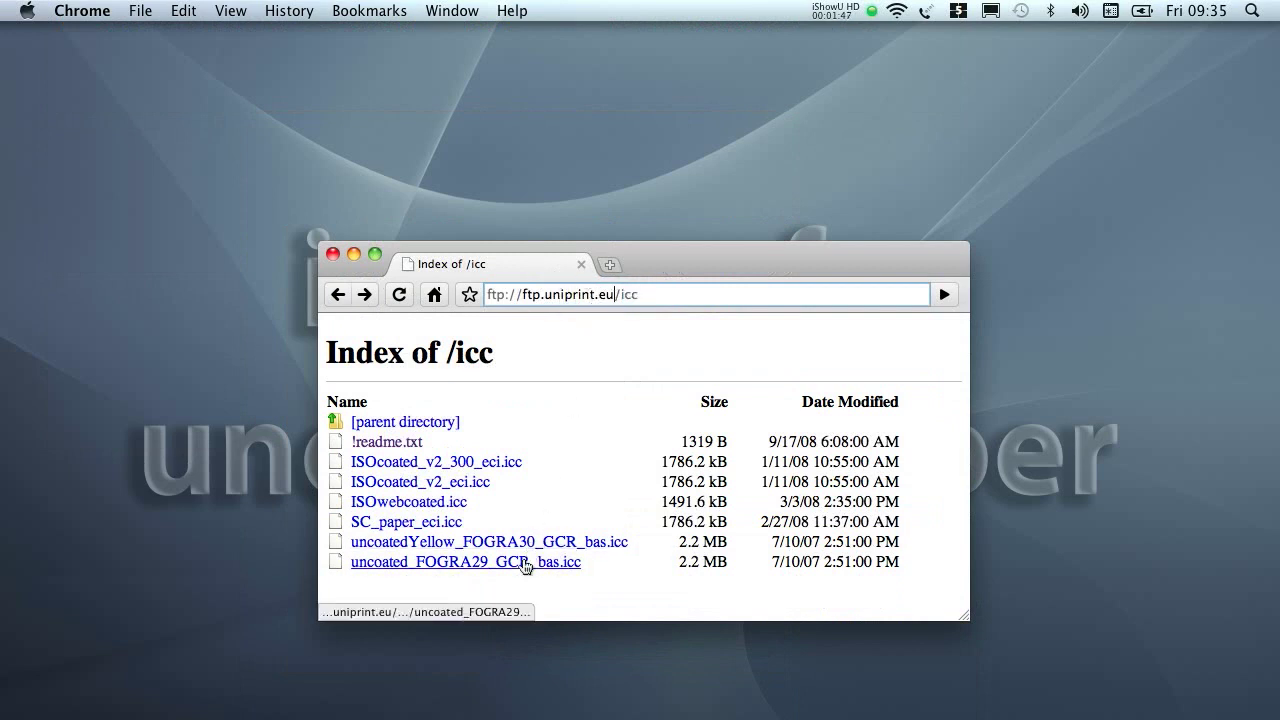
left_click(410, 443)
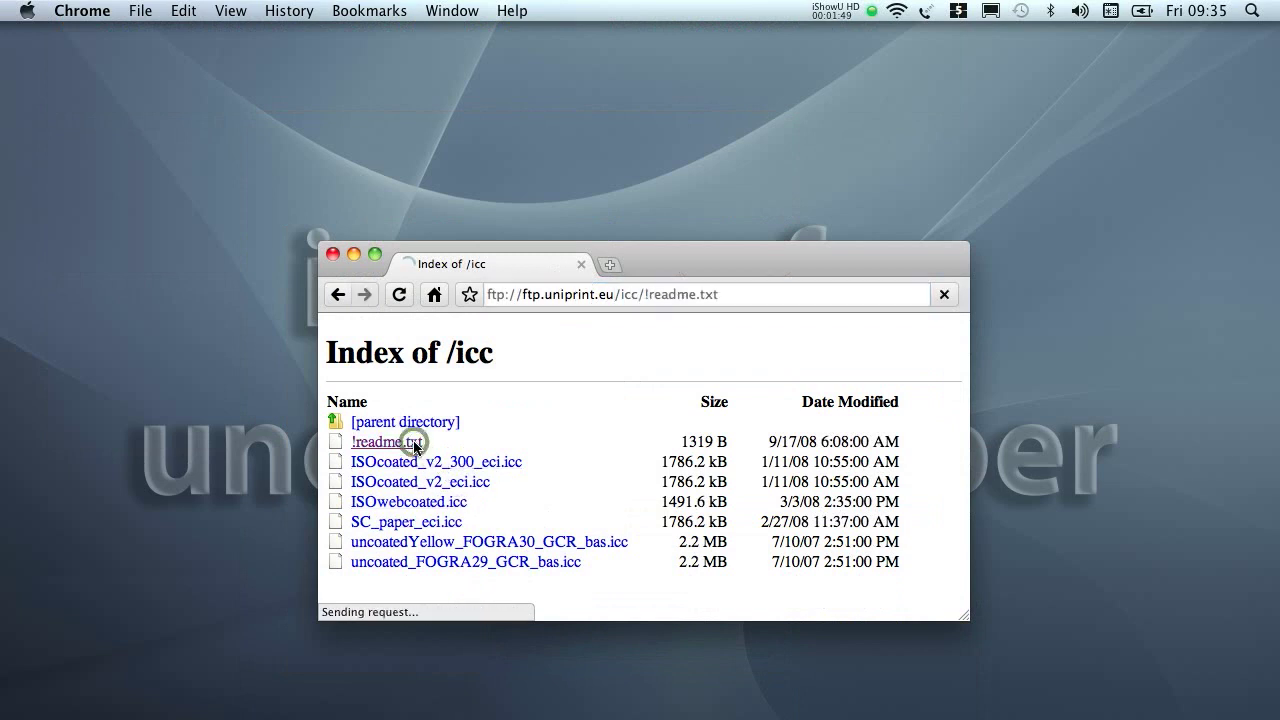
scroll(450, 444, "down", 3)
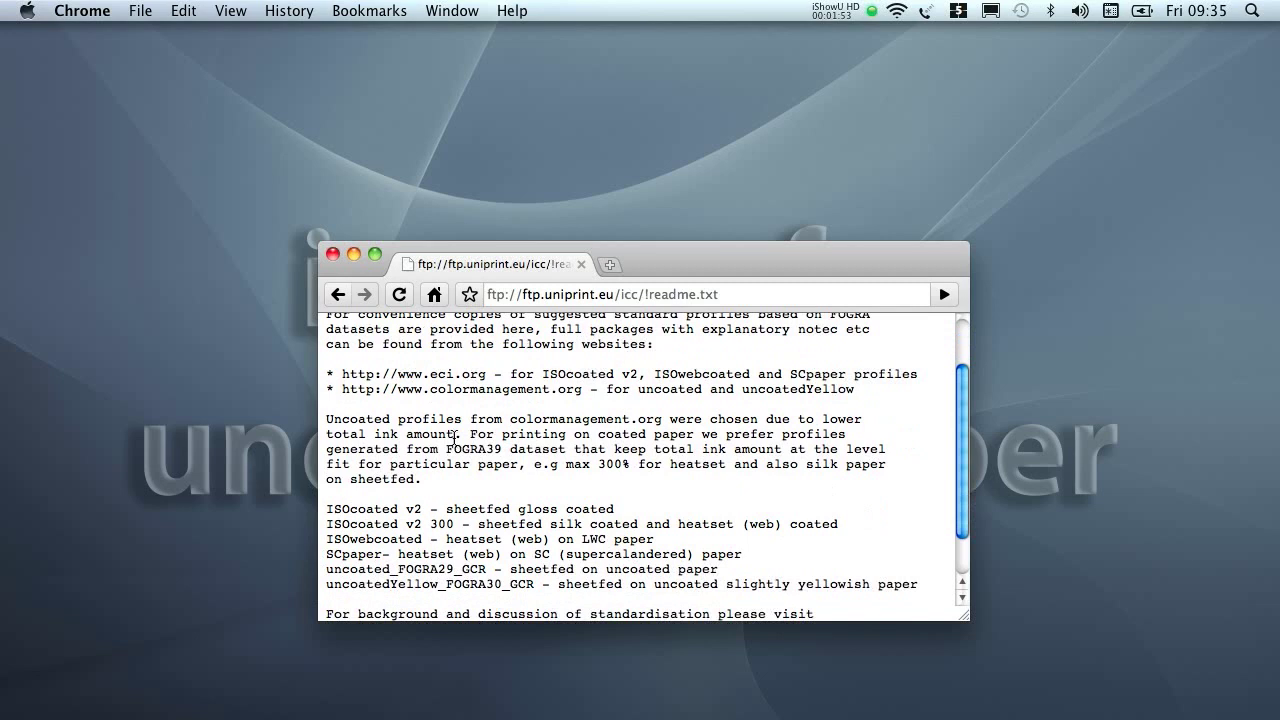
left_click(338, 297)
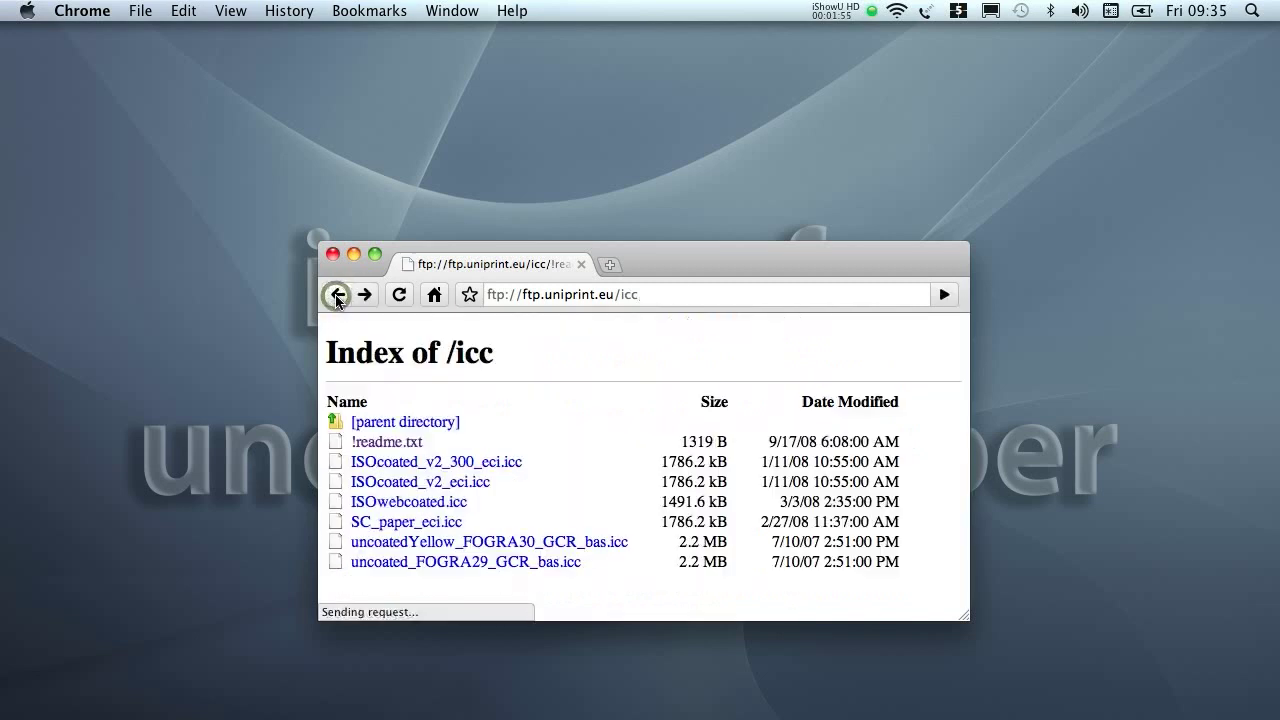
key("super+Tab")
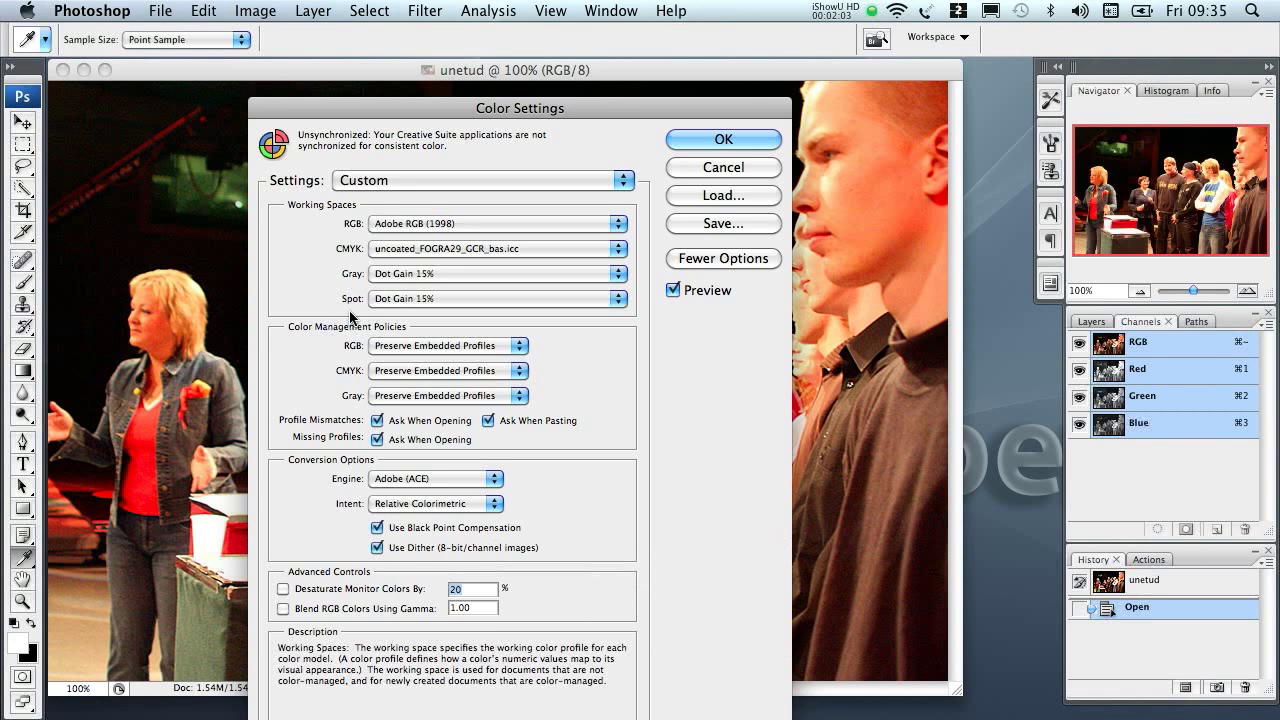
Step: Set Gray and Spot working spaces to Dot Gain 20%, apply, and bring muinas.jpg forward
left_click(450, 273)
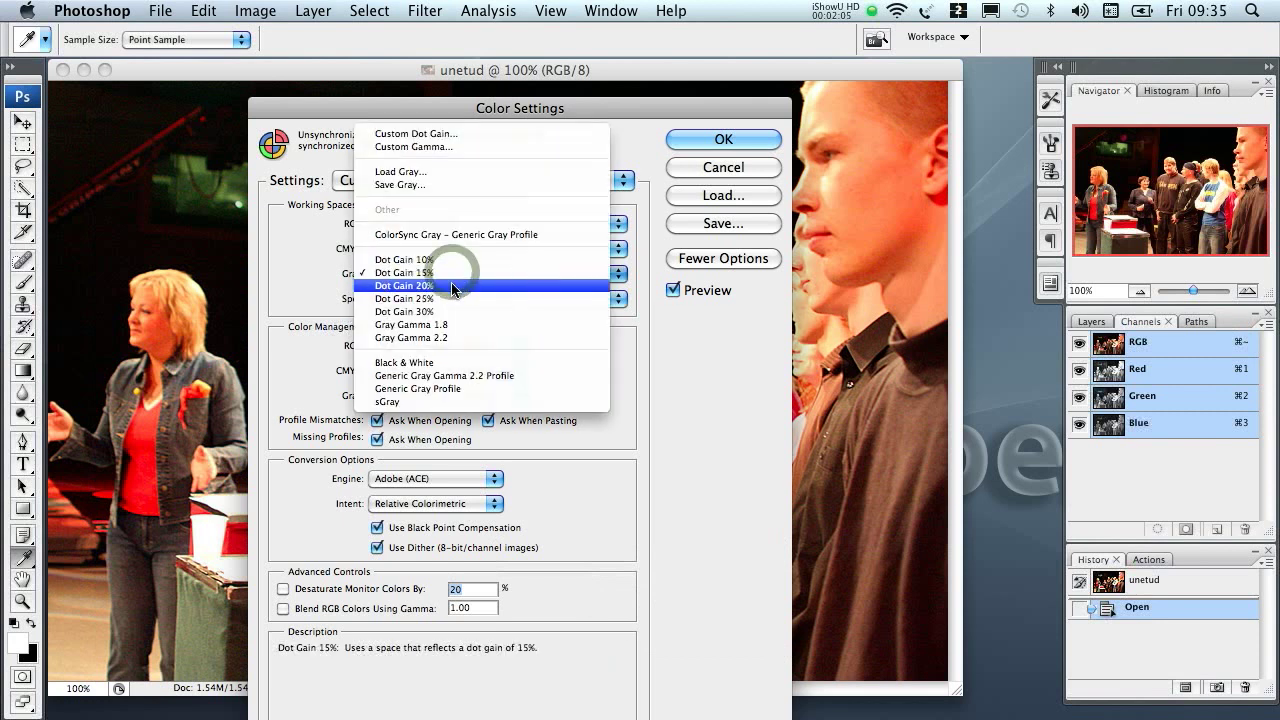
left_click(445, 285)
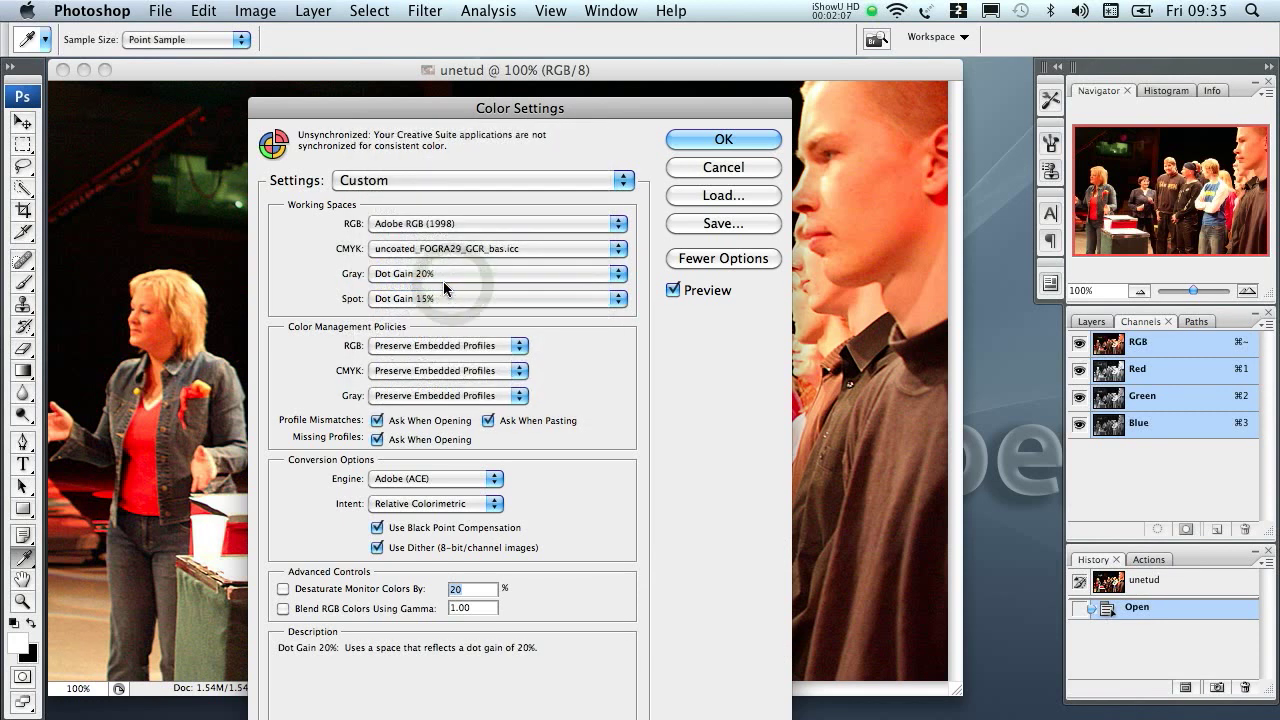
left_click(485, 300)
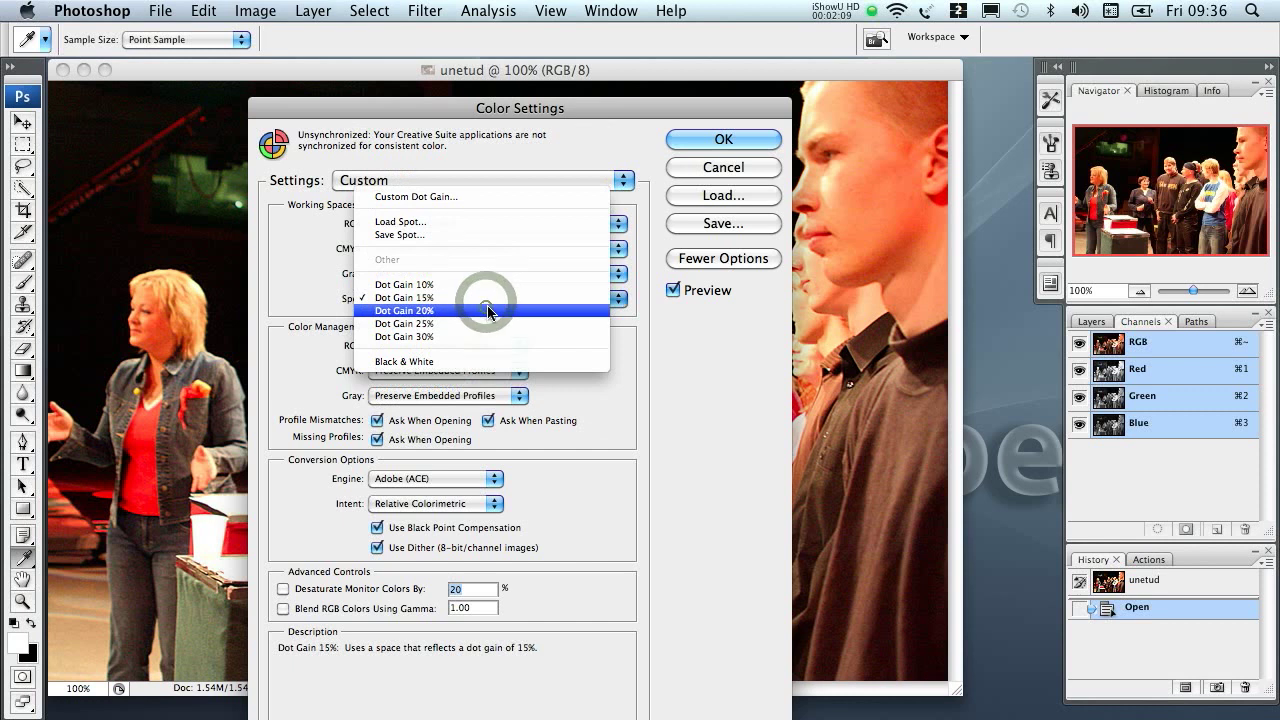
left_click(487, 311)
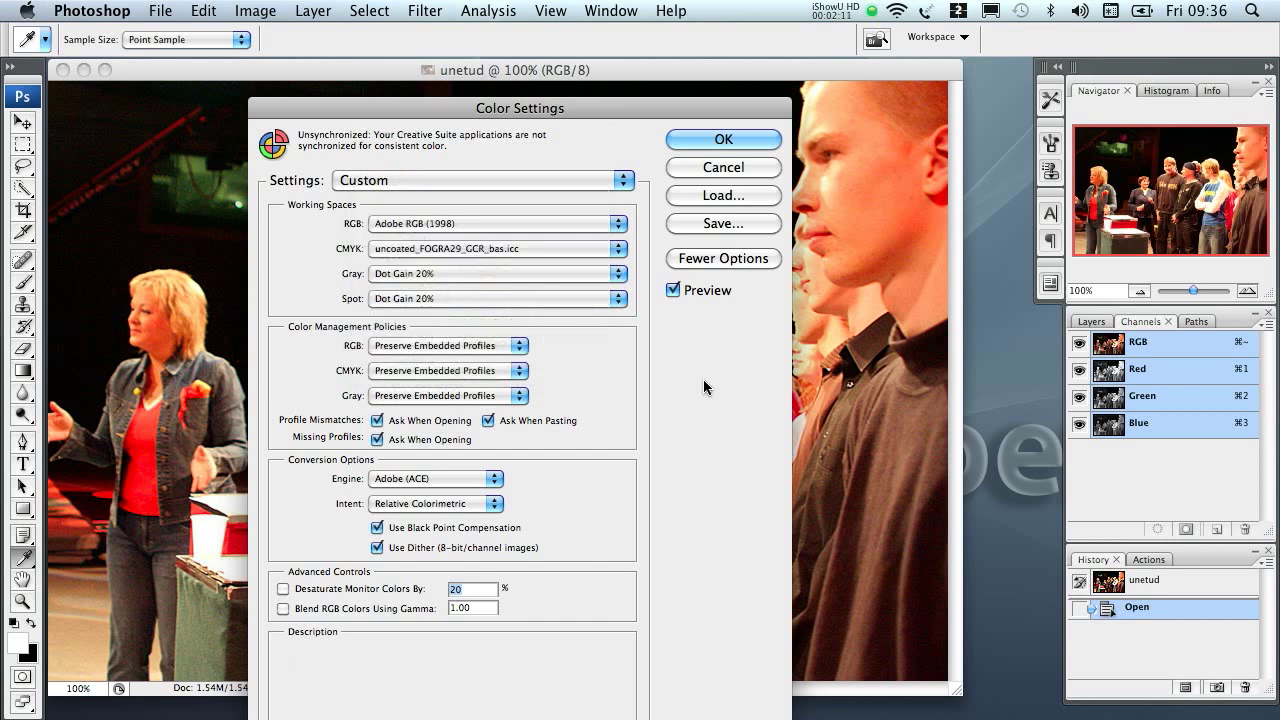
left_click(724, 141)
key("h")
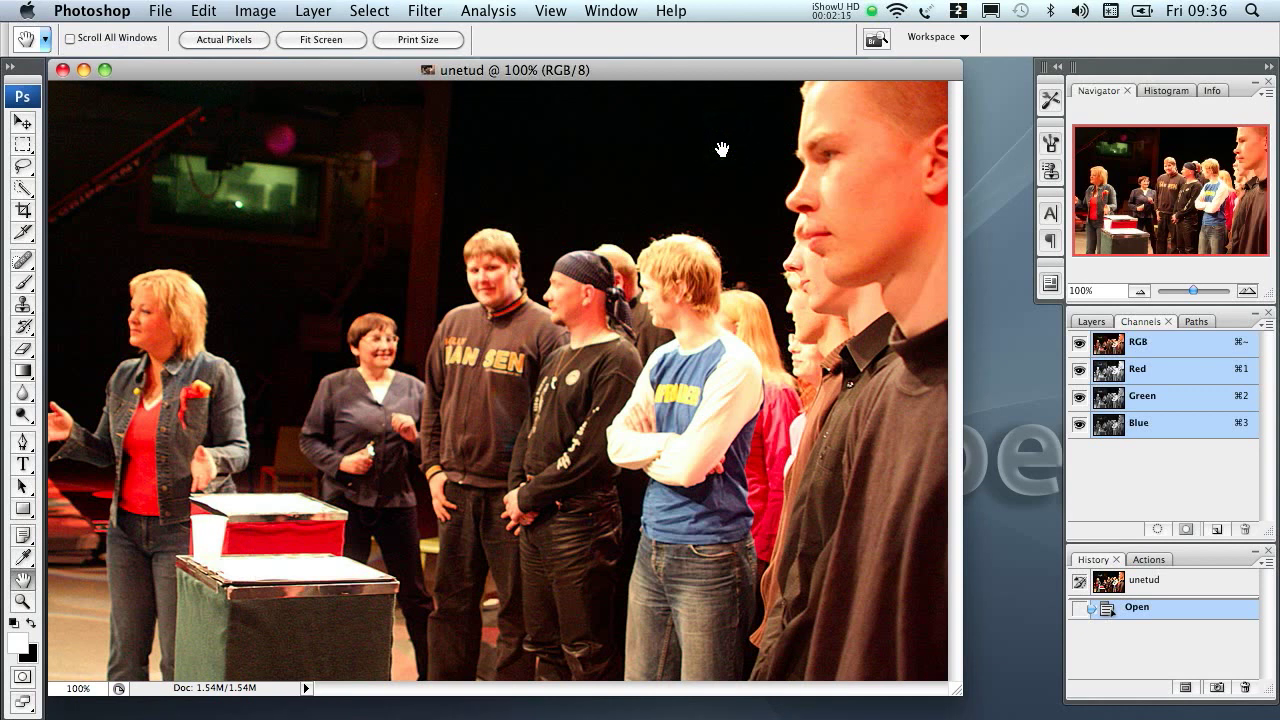
key("super+w")
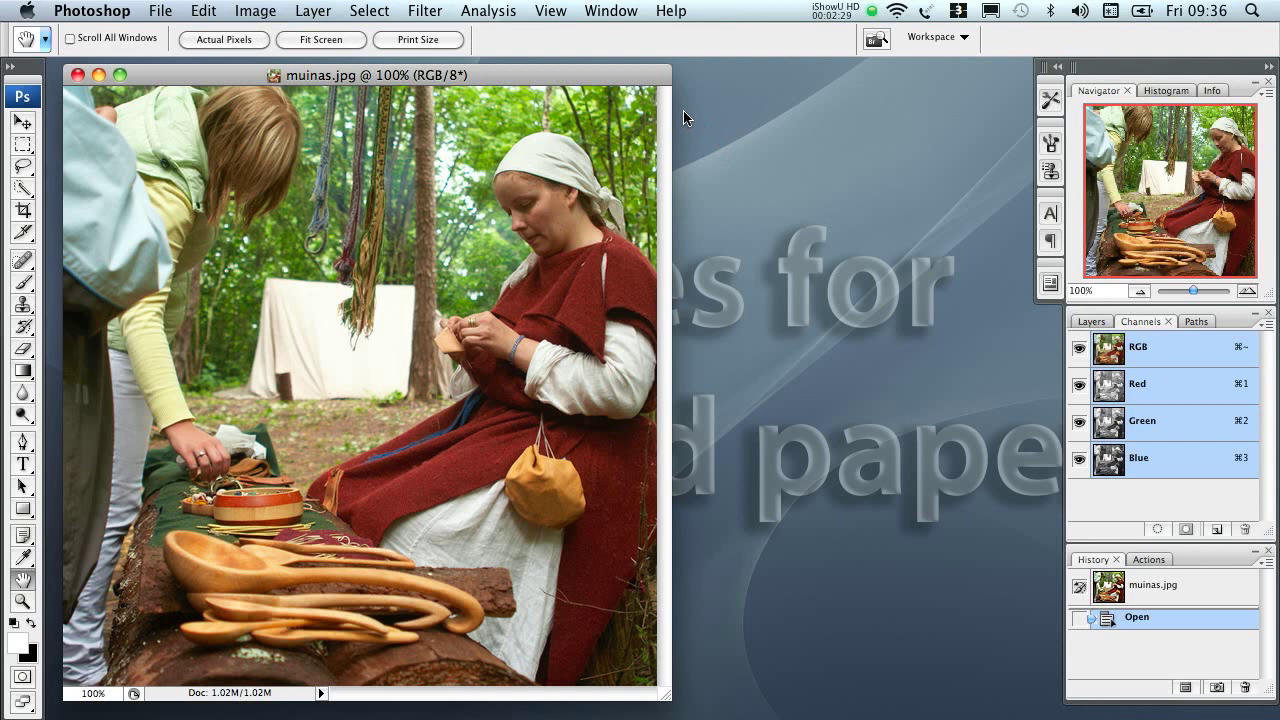
Step: Open the Customize Proof Condition dialog through View > Proof Setup > Custom for muinas.jpg
left_click(566, 14)
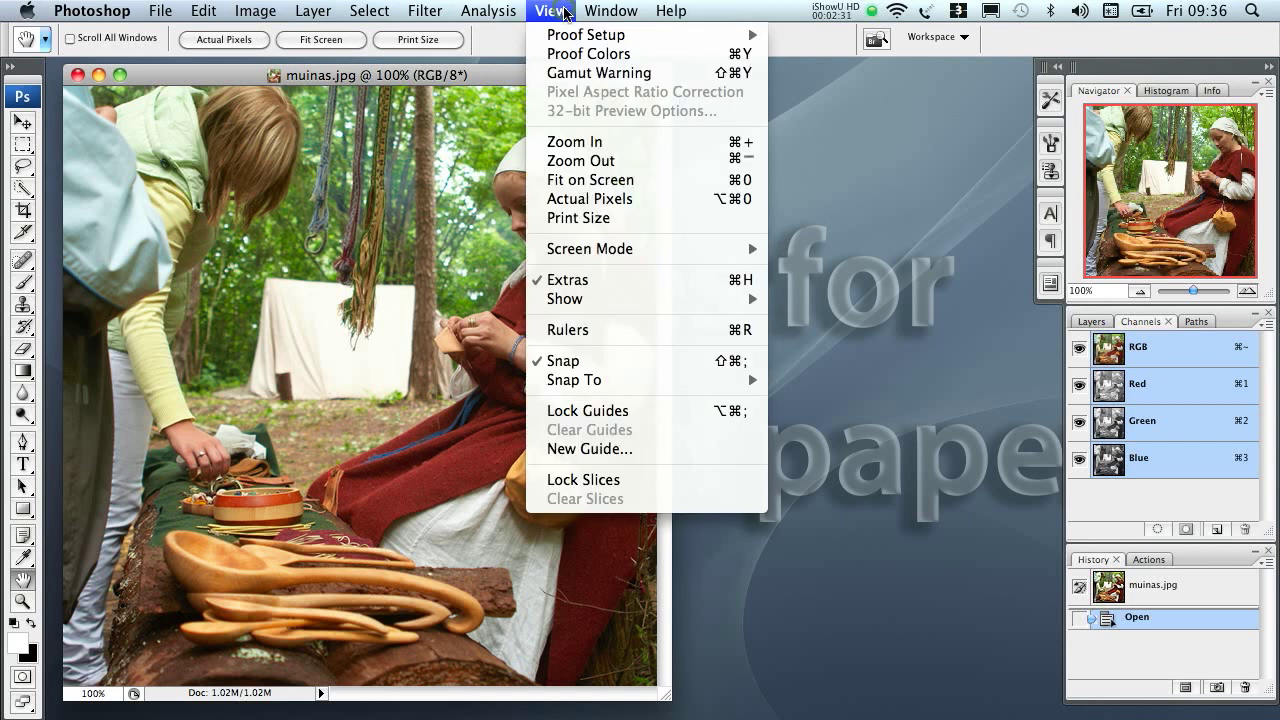
mouse_move(580, 32)
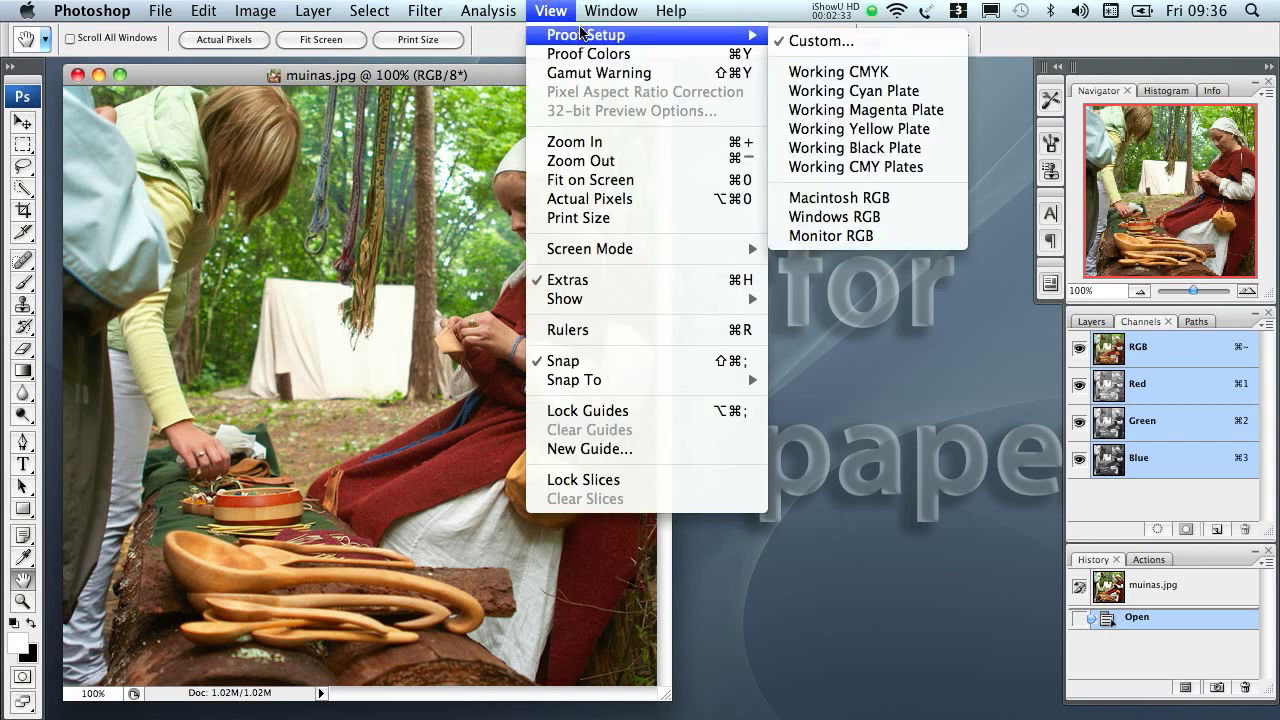
left_click(808, 40)
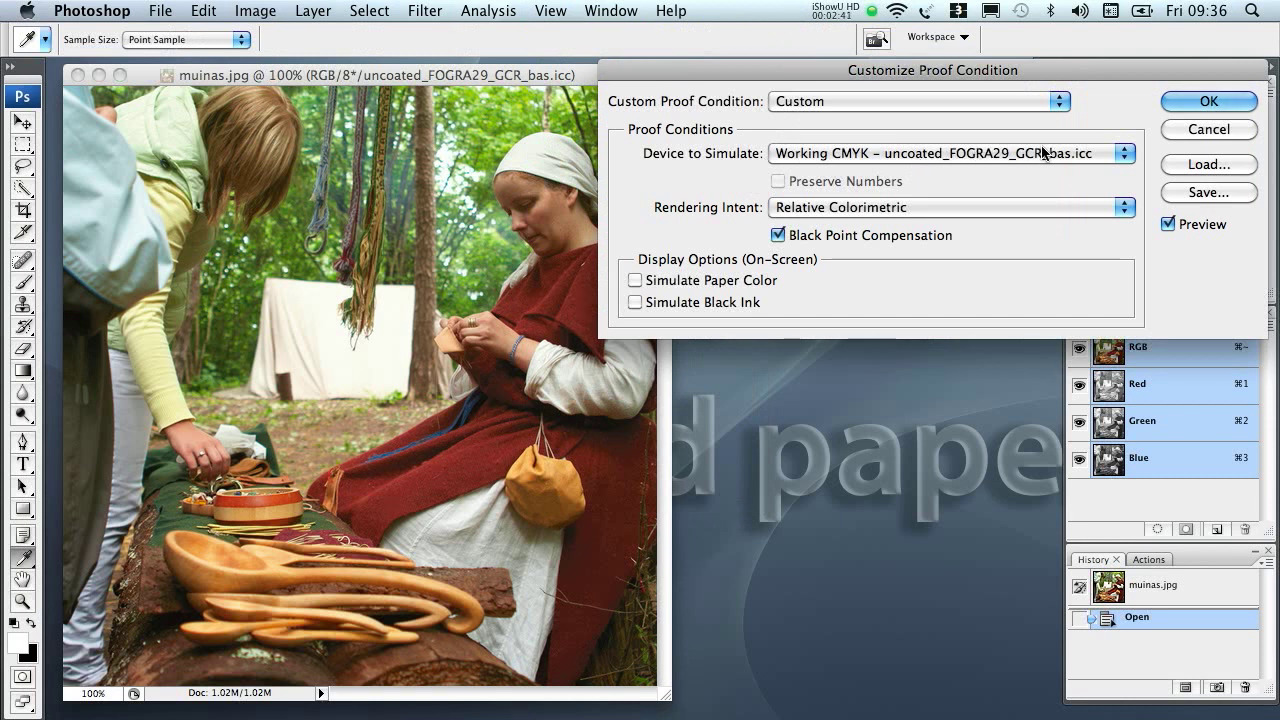
Step: Turn on Simulate Paper Color and compare the washed-out proof with Preview off and on
left_click(713, 284)
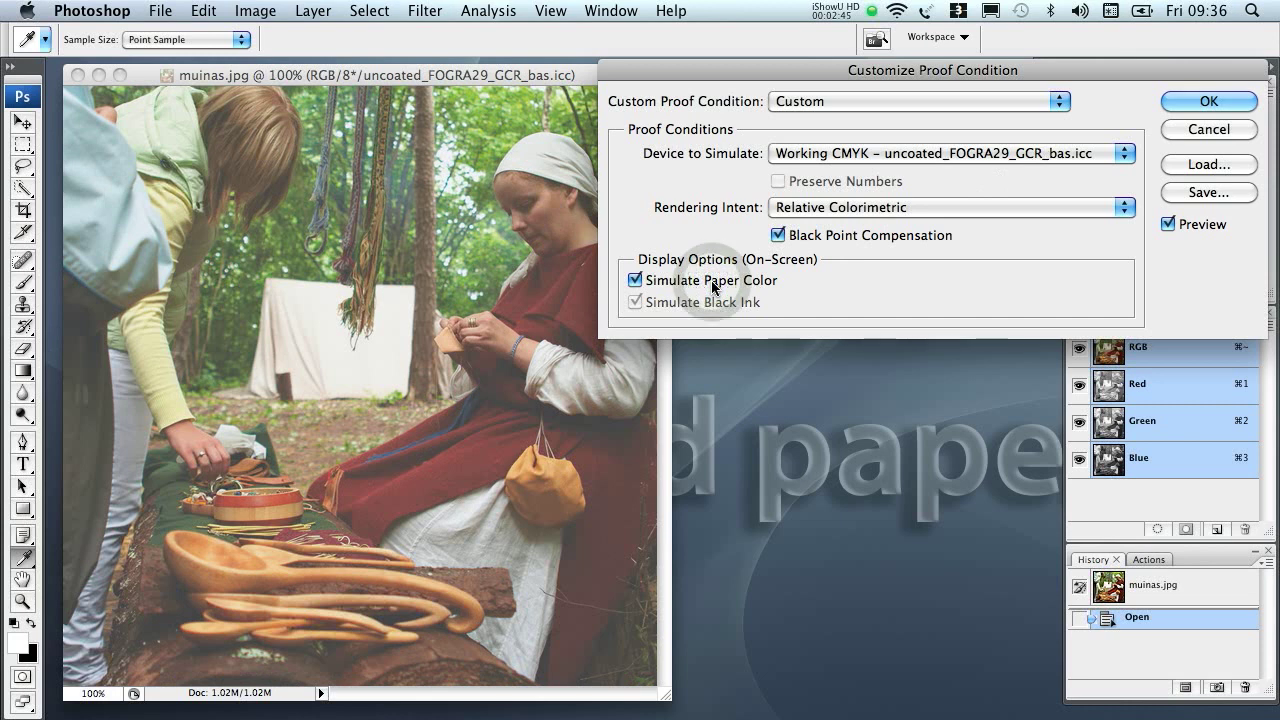
left_click(1205, 227)
left_click(1205, 227)
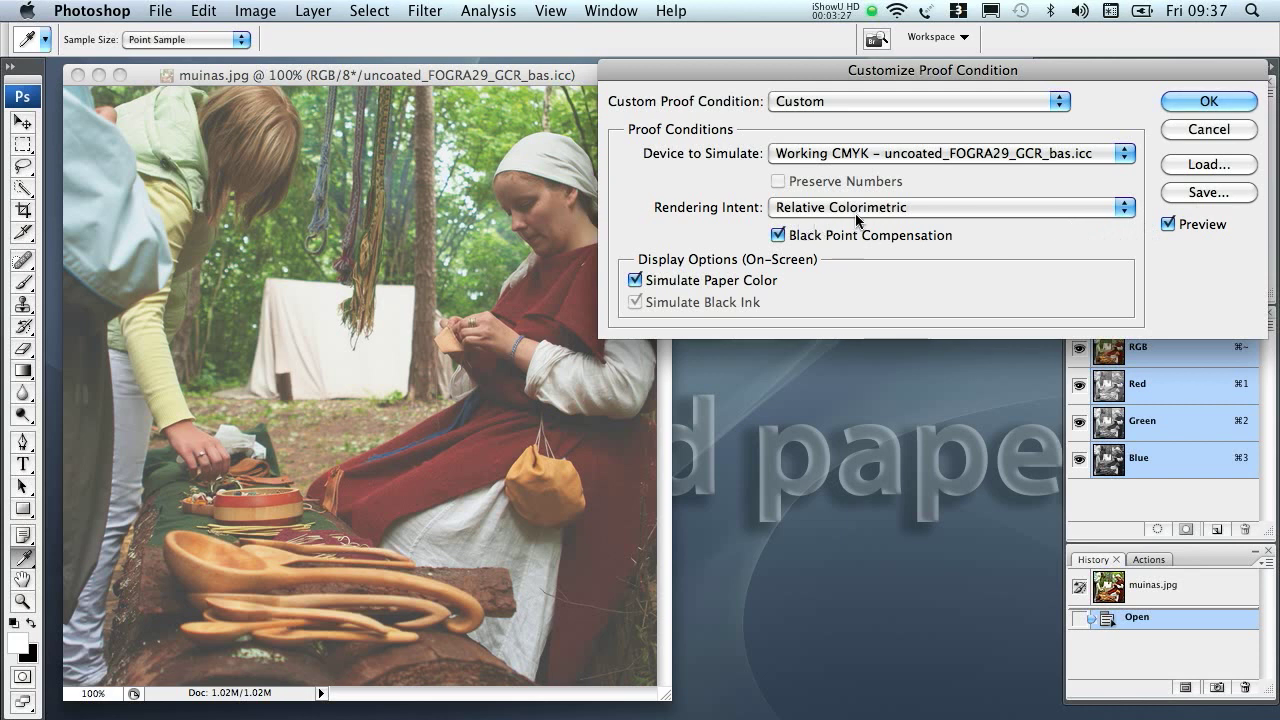
Step: Compare Perceptual and Relative Colorimetric intents, settle on Perceptual, and accept the proof settings
left_click(957, 212)
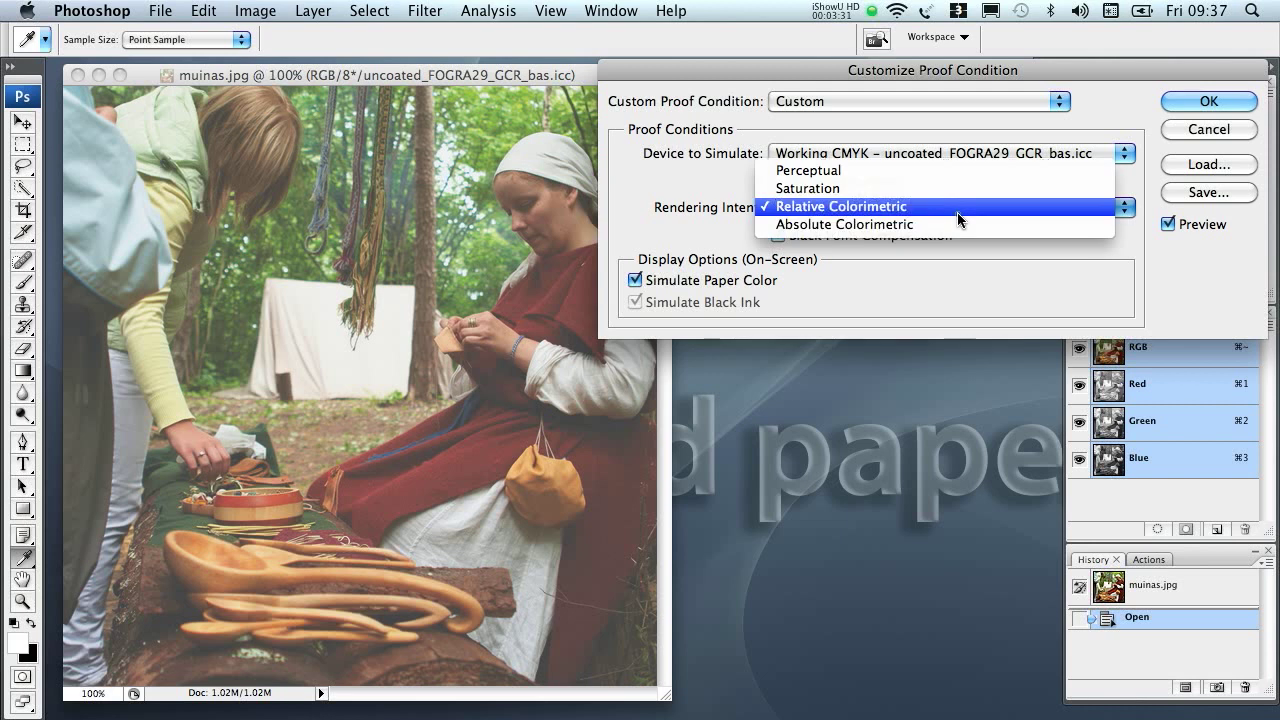
left_click(955, 169)
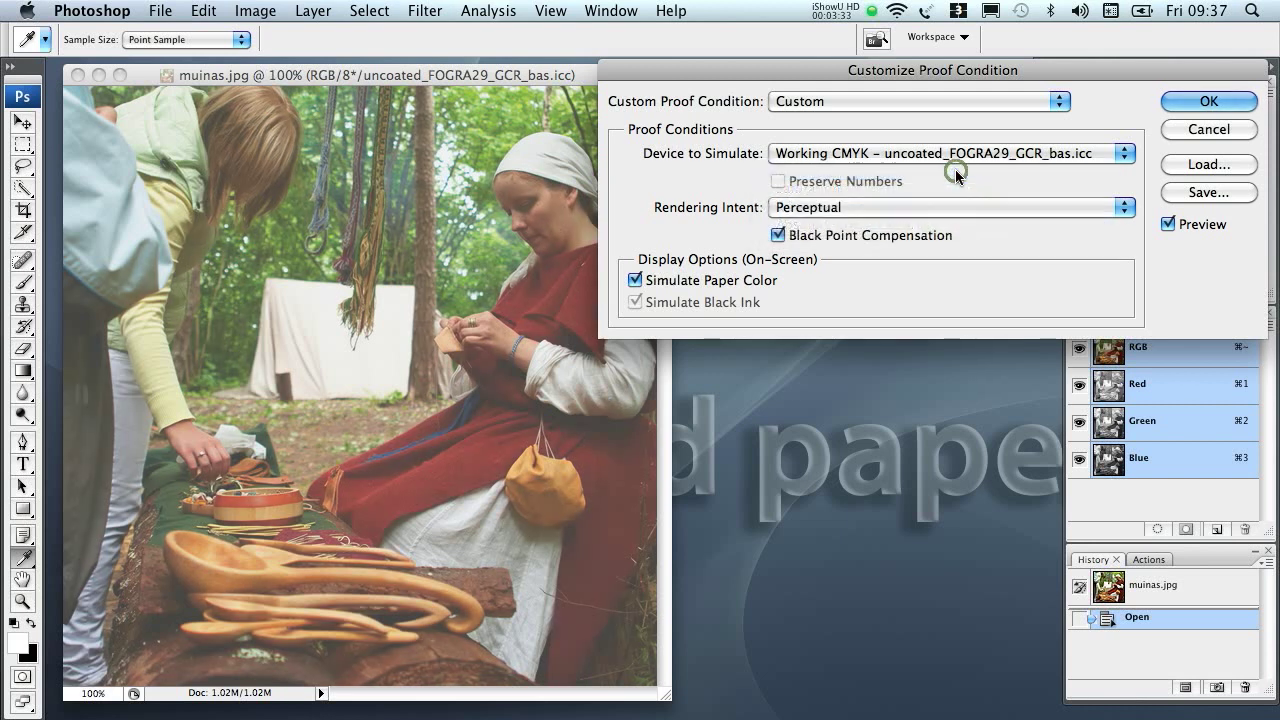
left_click(948, 207)
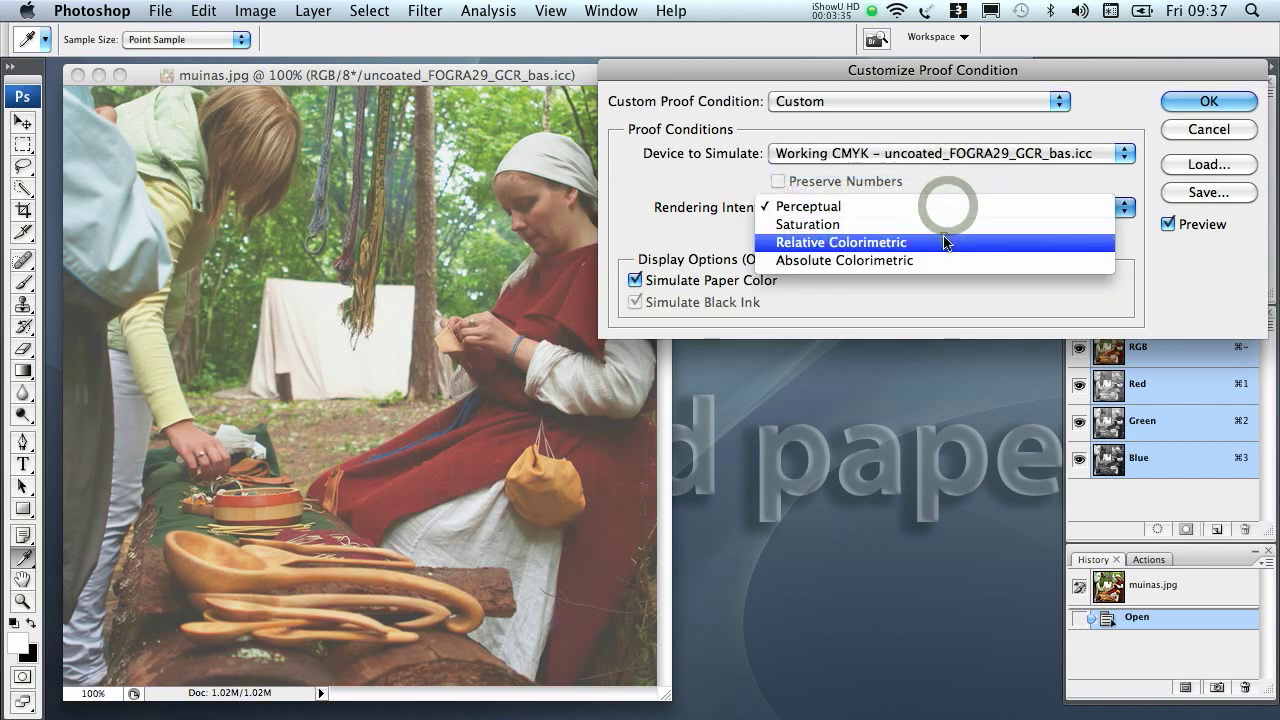
left_click(945, 241)
left_click(945, 209)
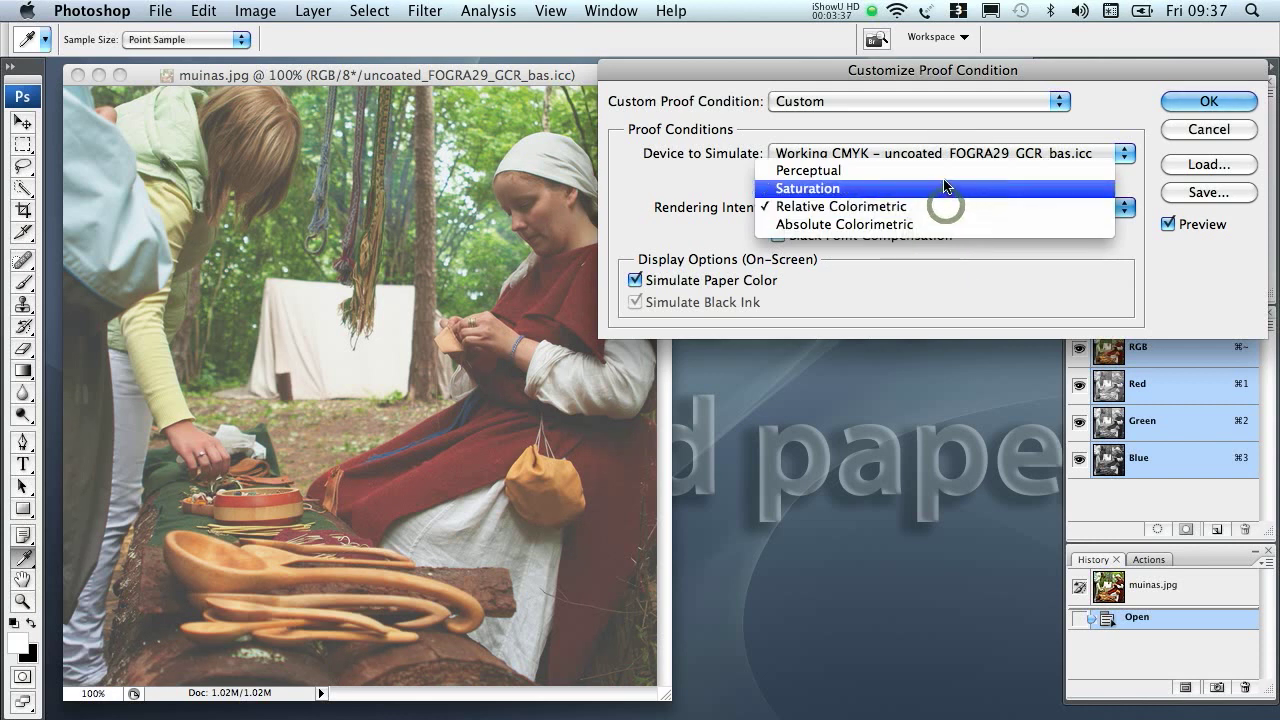
left_click(943, 170)
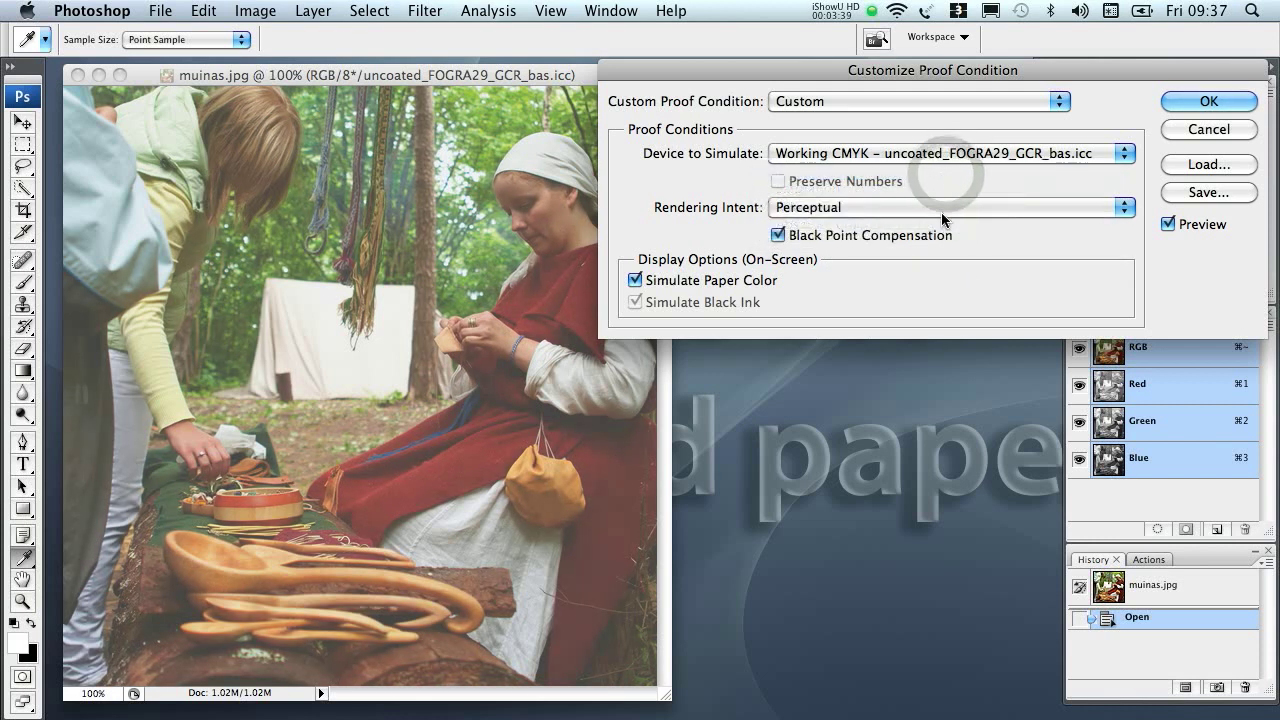
left_click(941, 209)
left_click(942, 243)
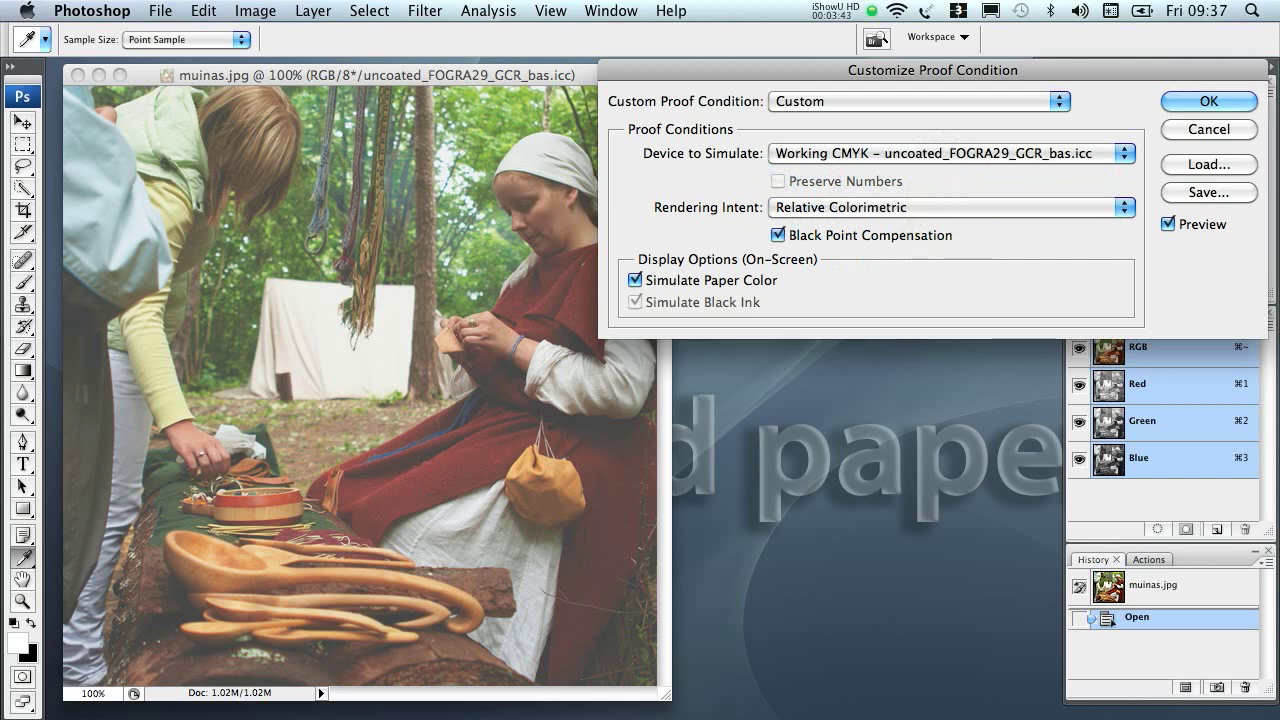
left_click(948, 219)
left_click(959, 168)
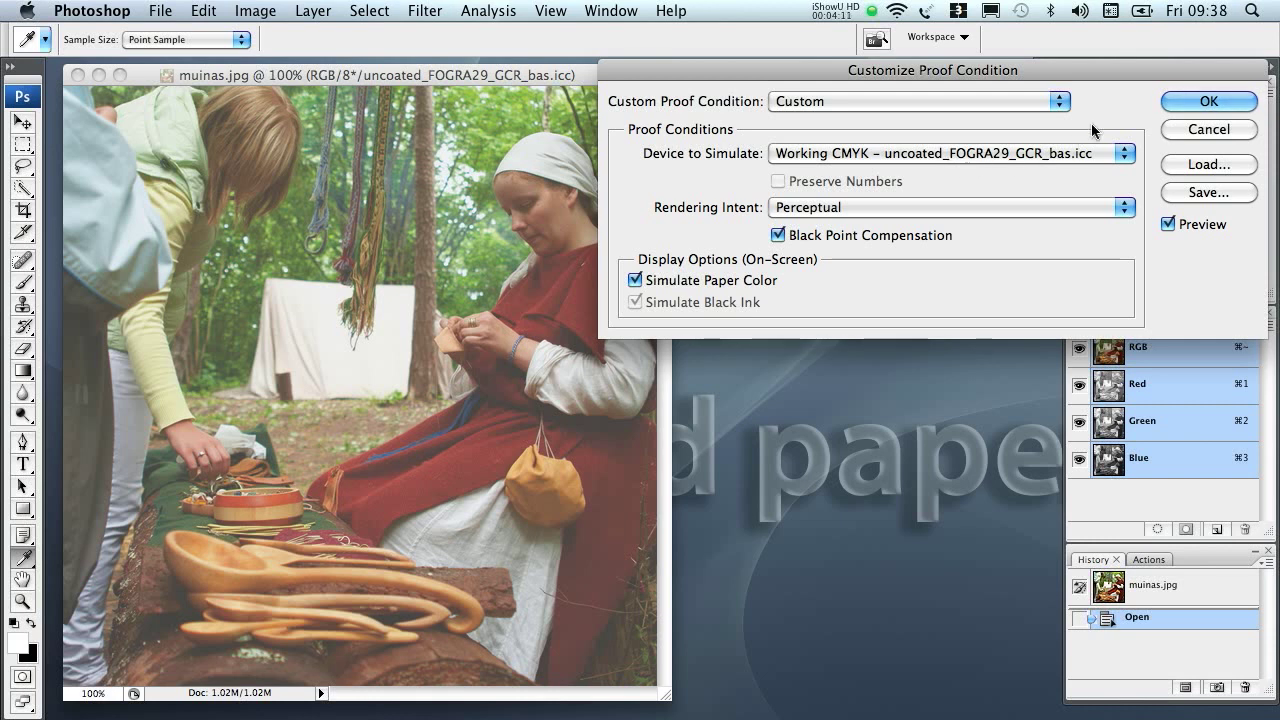
left_click(1190, 99)
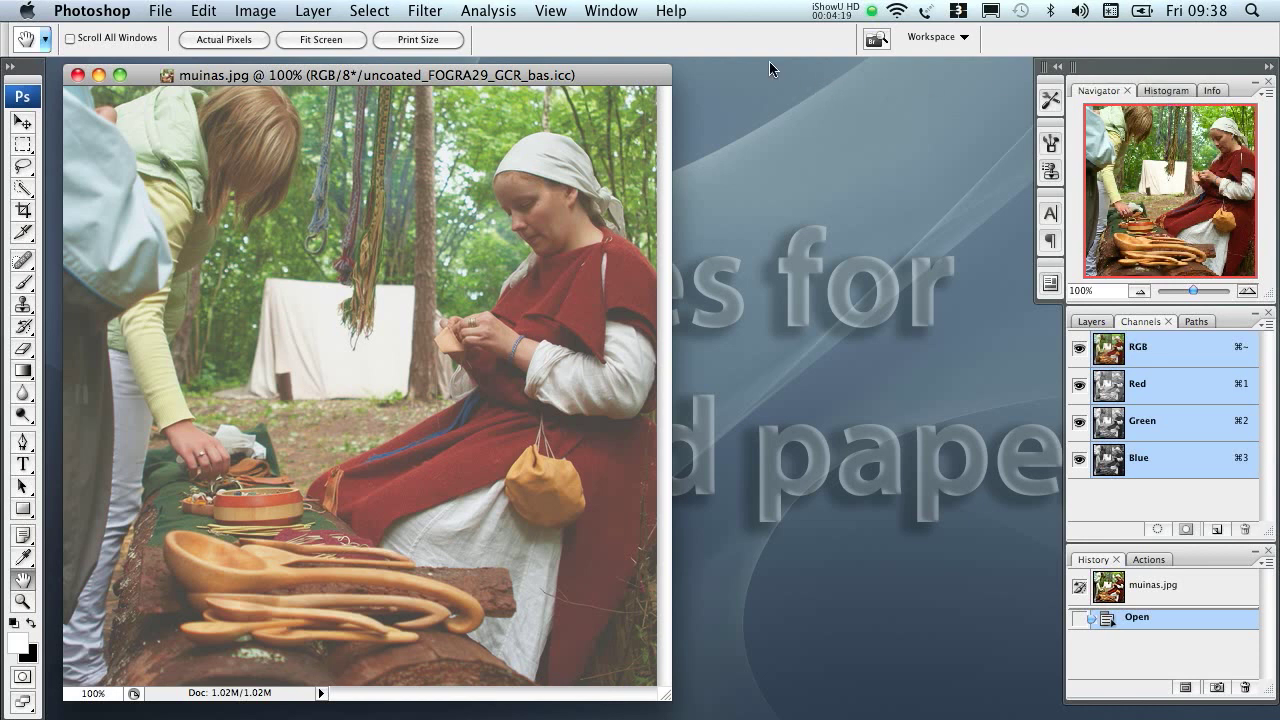
Step: Raise muinas.jpg's saturation by +30 with Hue/Saturation, checking before and after
left_click(256, 11)
mouse_move(281, 64)
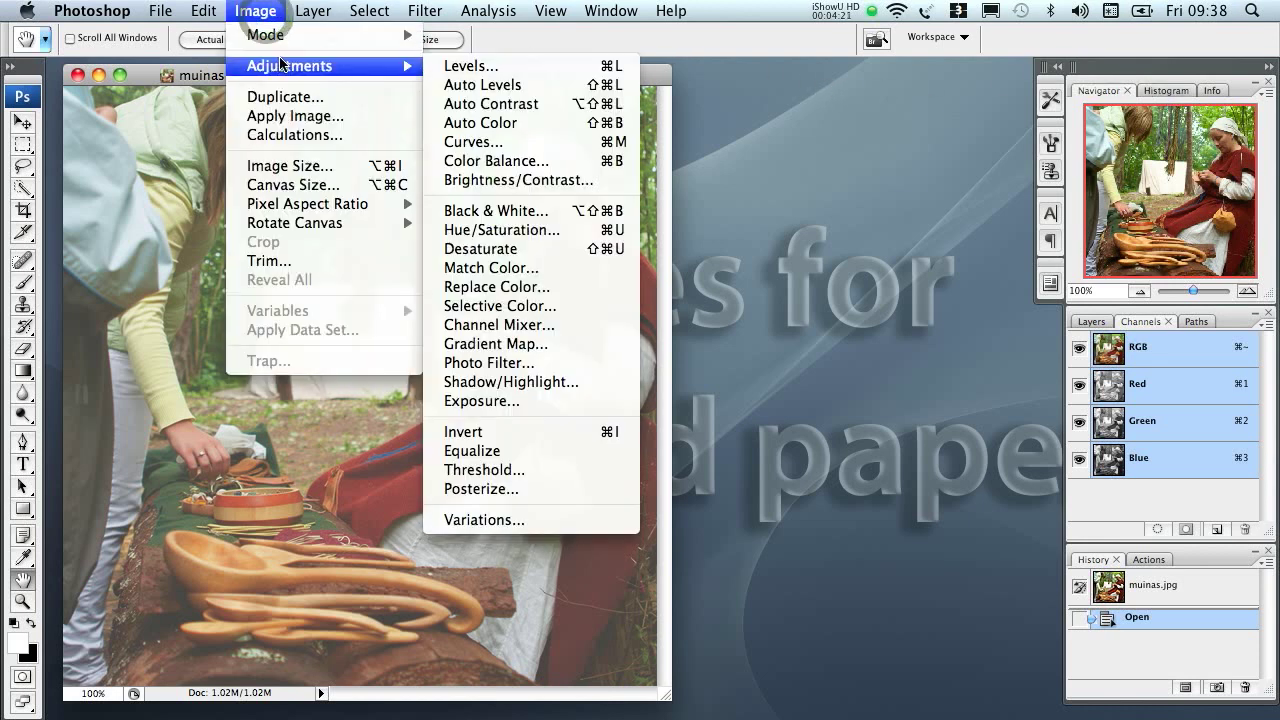
left_click(527, 231)
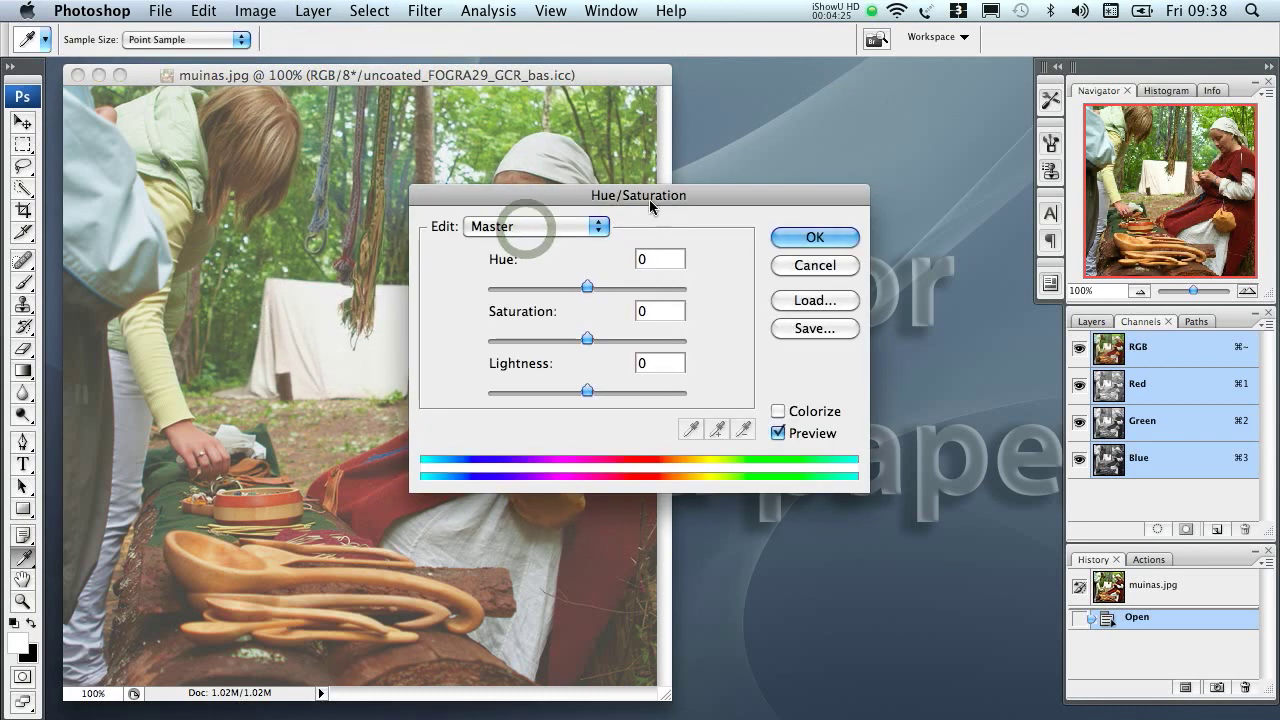
left_click_drag(649, 199, 858, 117)
left_click_drag(796, 259, 826, 258)
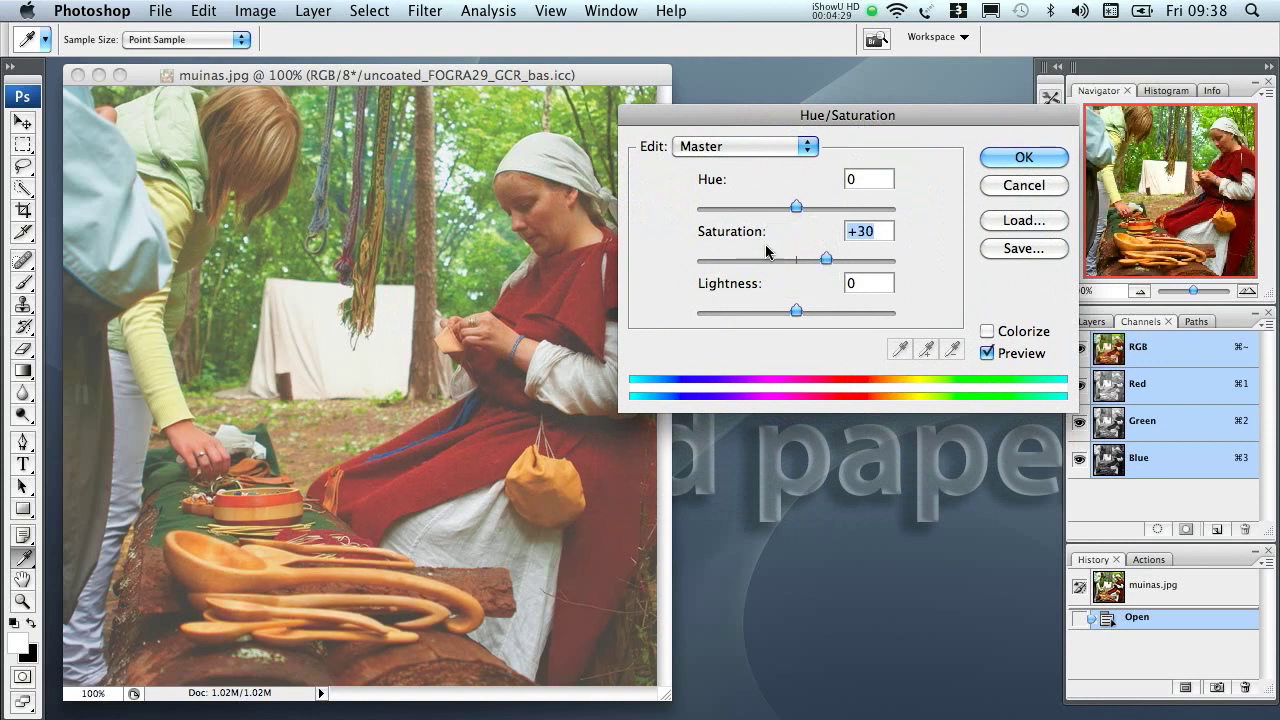
left_click(1015, 357)
left_click(1015, 357)
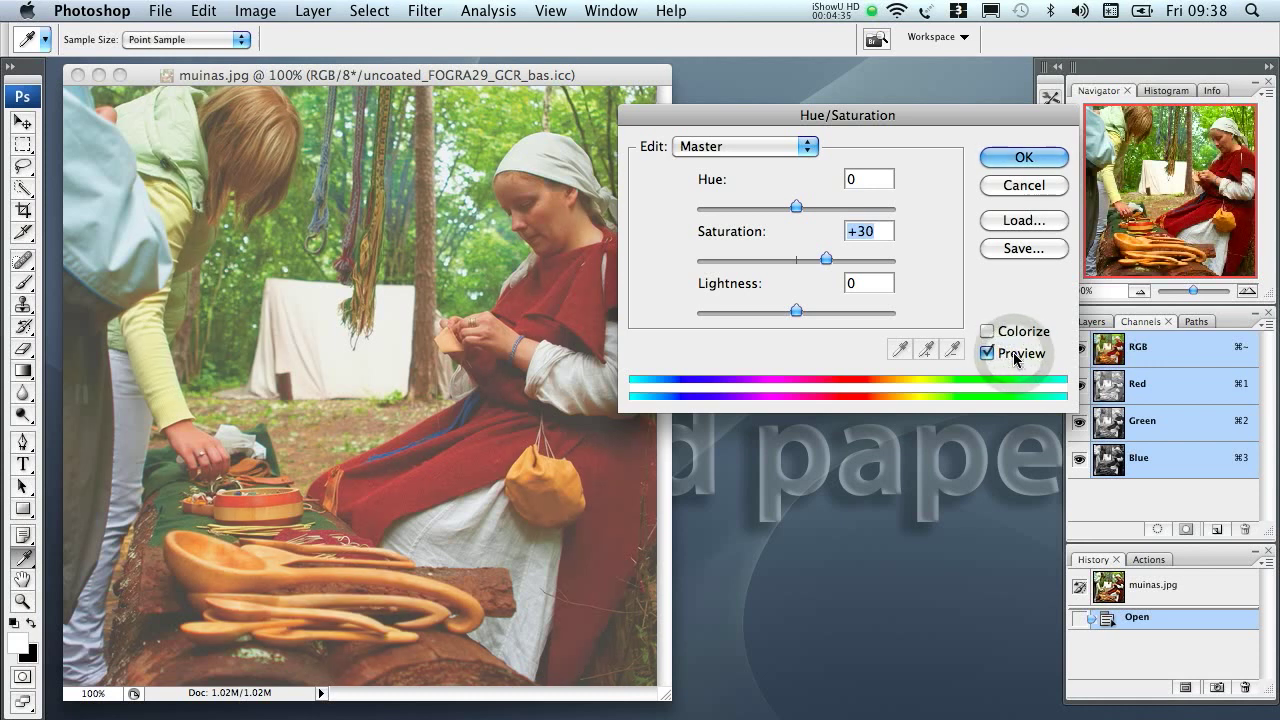
left_click(1022, 157)
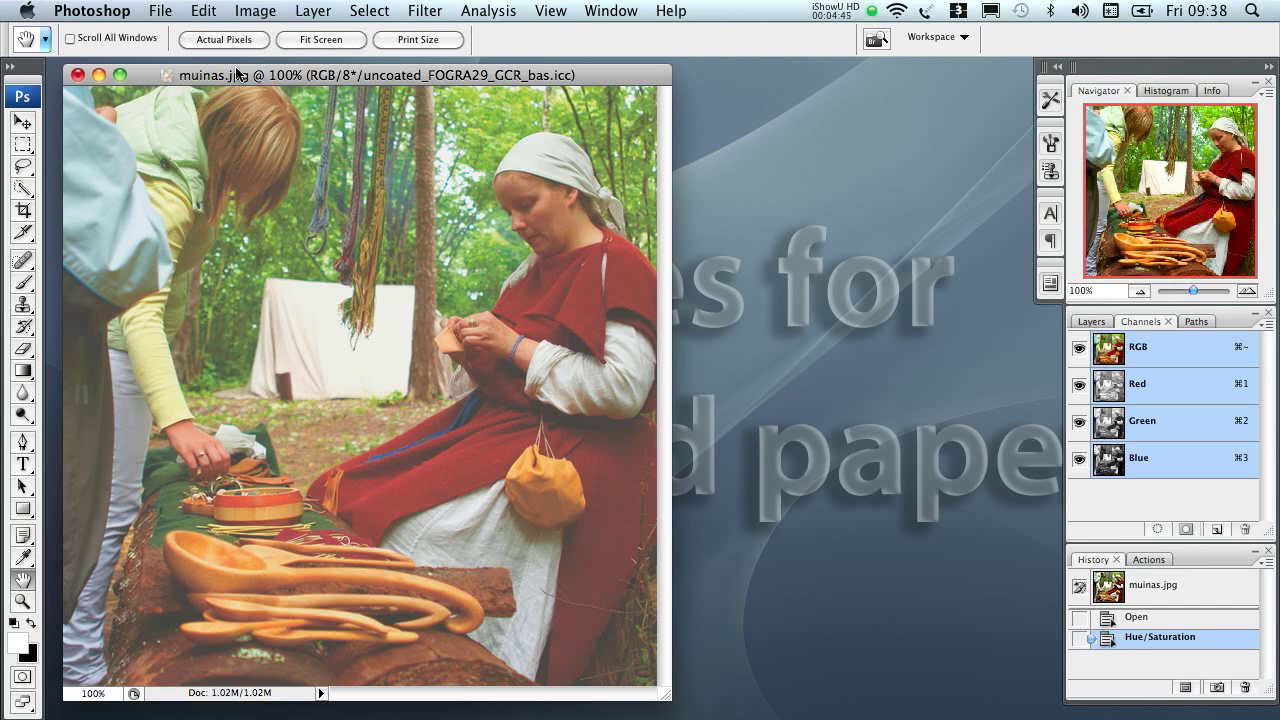
Step: Convert muinas.jpg to Working CMYK uncoated_FOGRA29_GCR_bas.icc with Perceptual intent
left_click(252, 12)
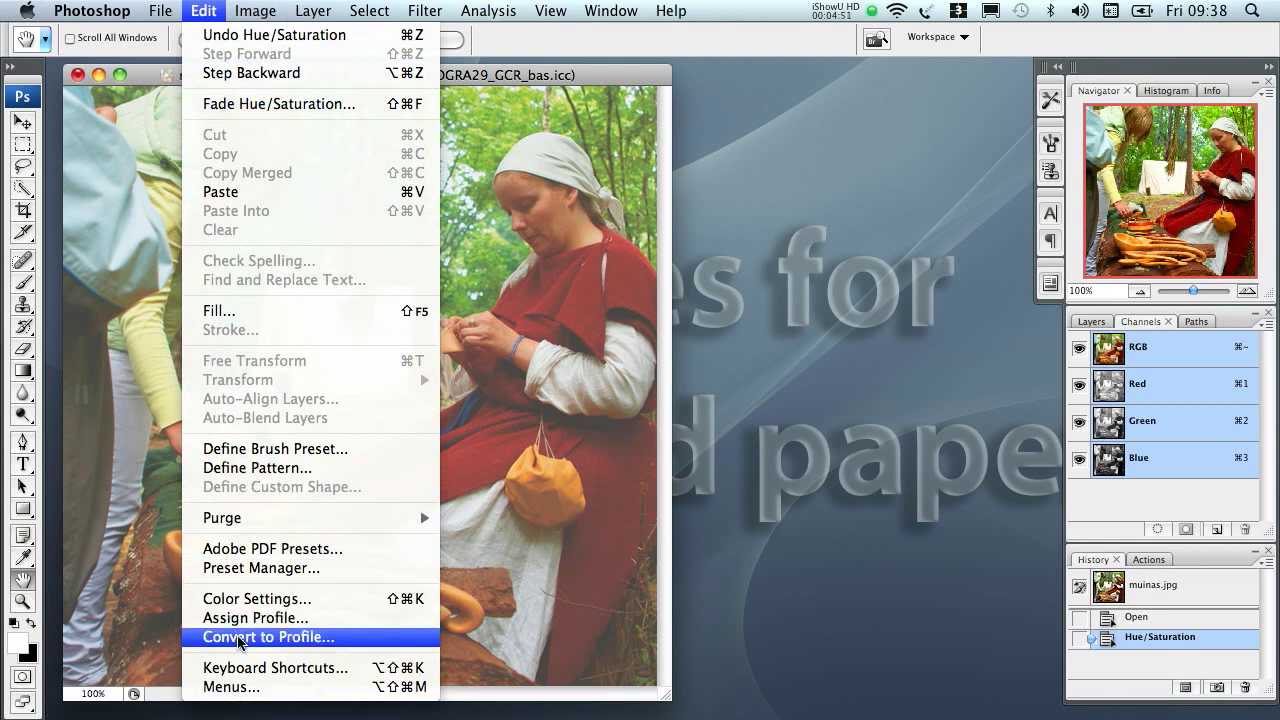
mouse_move(254, 36)
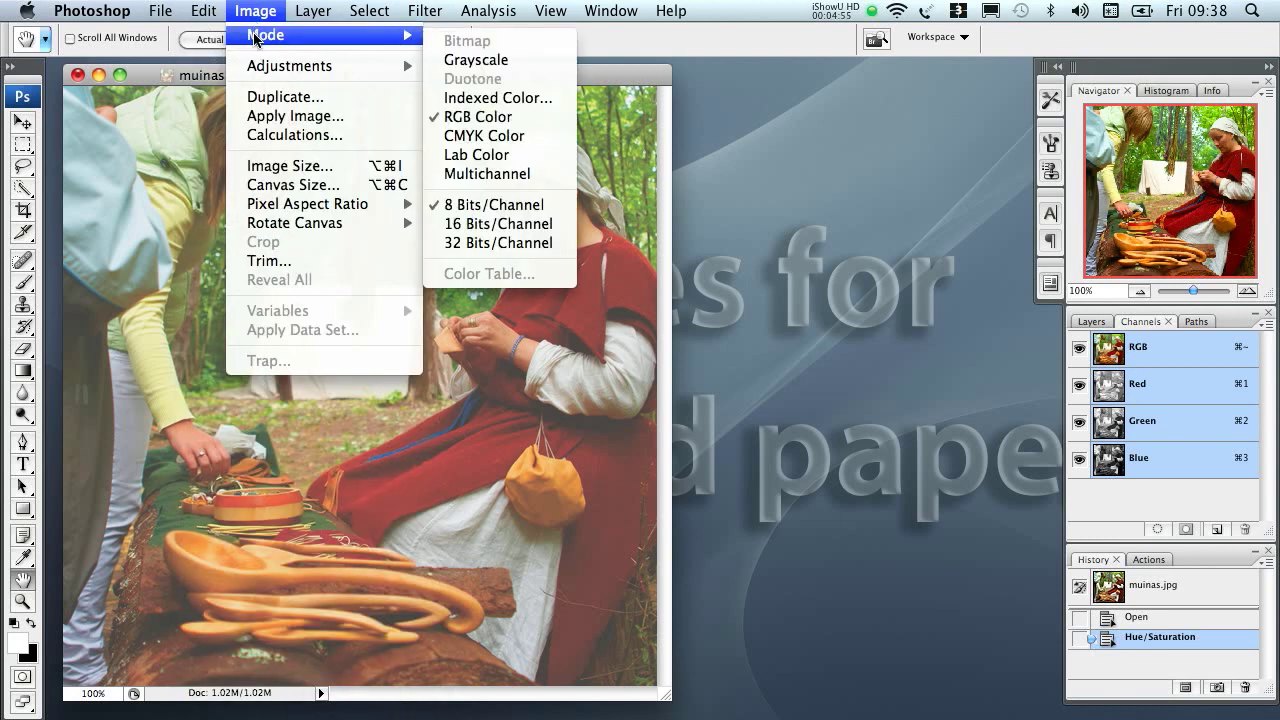
mouse_move(204, 12)
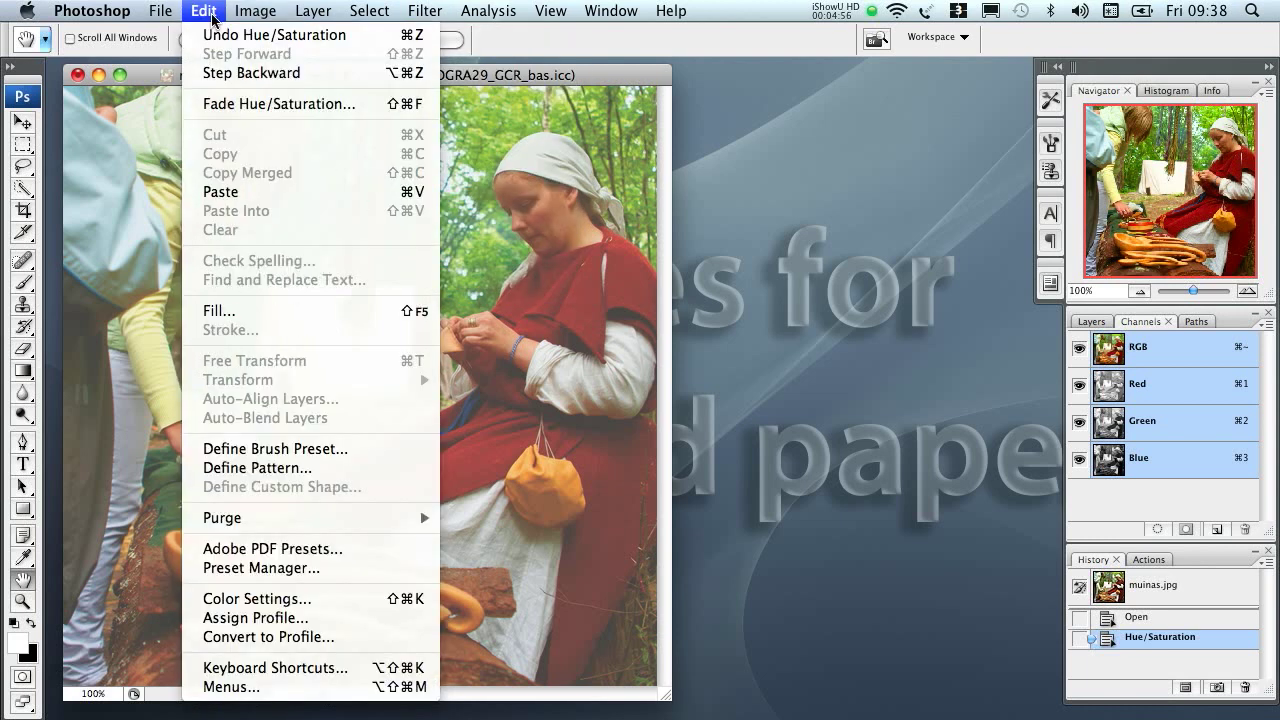
left_click(284, 639)
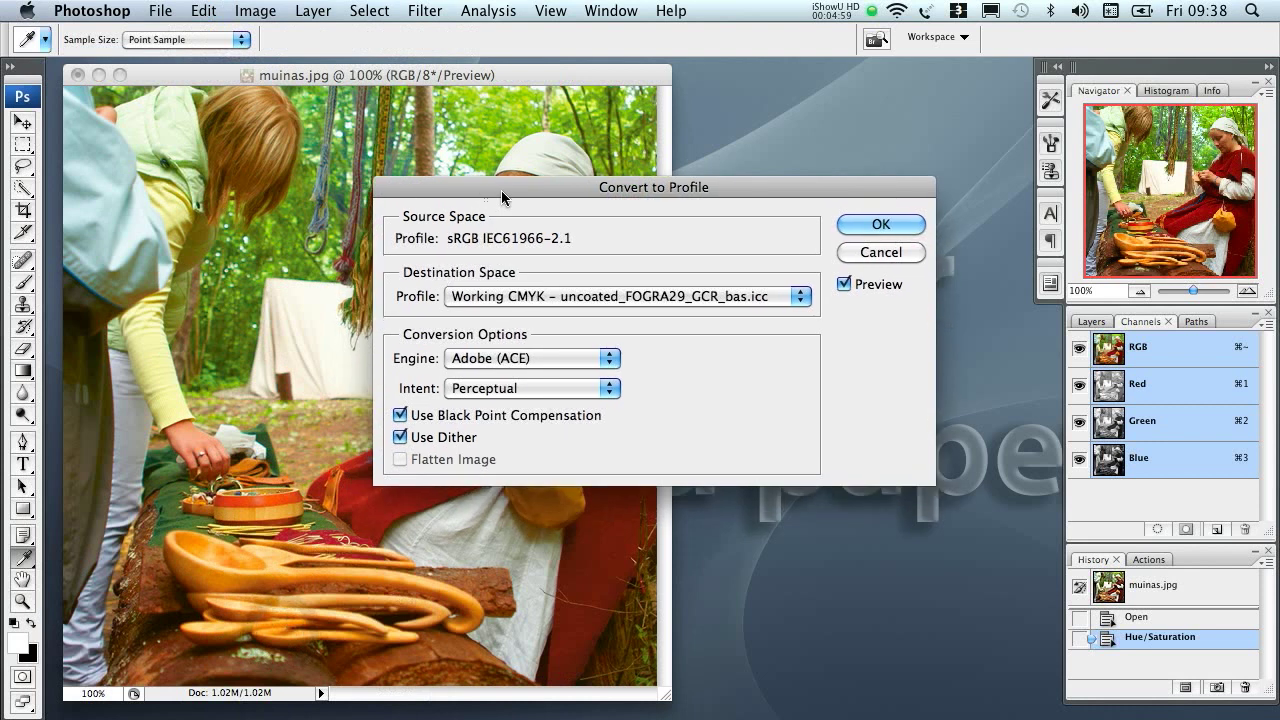
left_click_drag(501, 190, 705, 90)
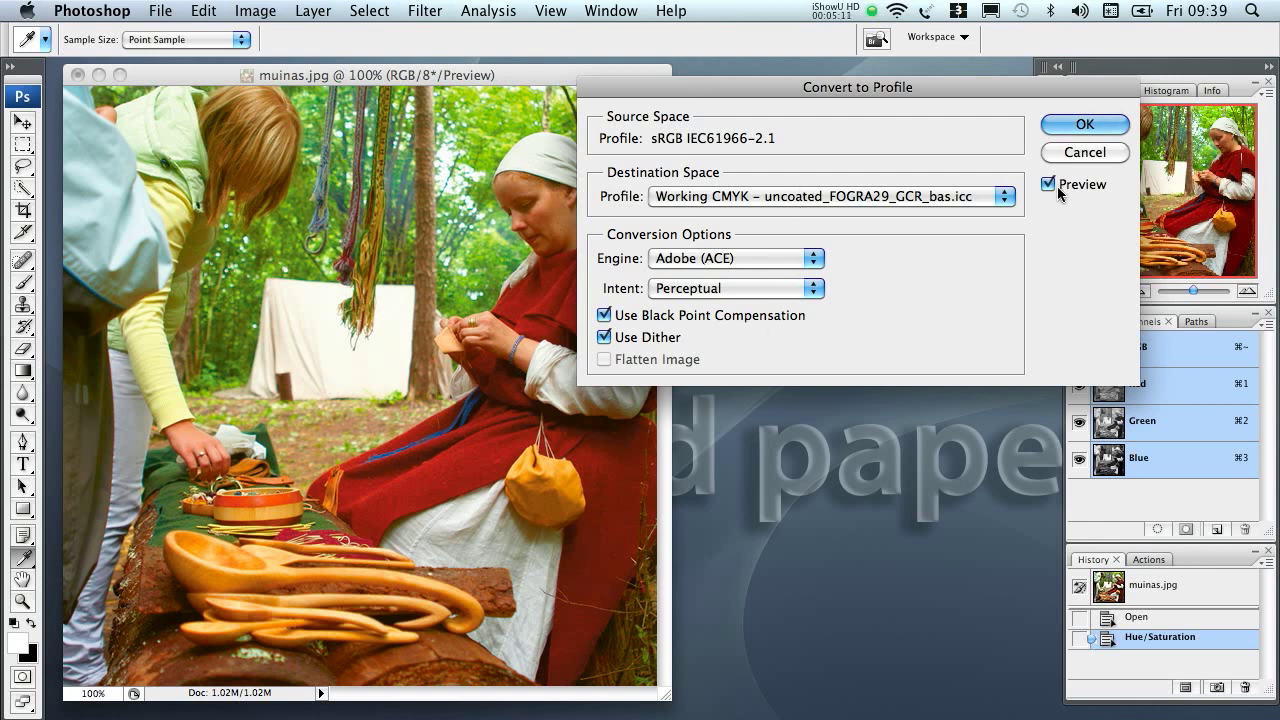
left_click(1080, 124)
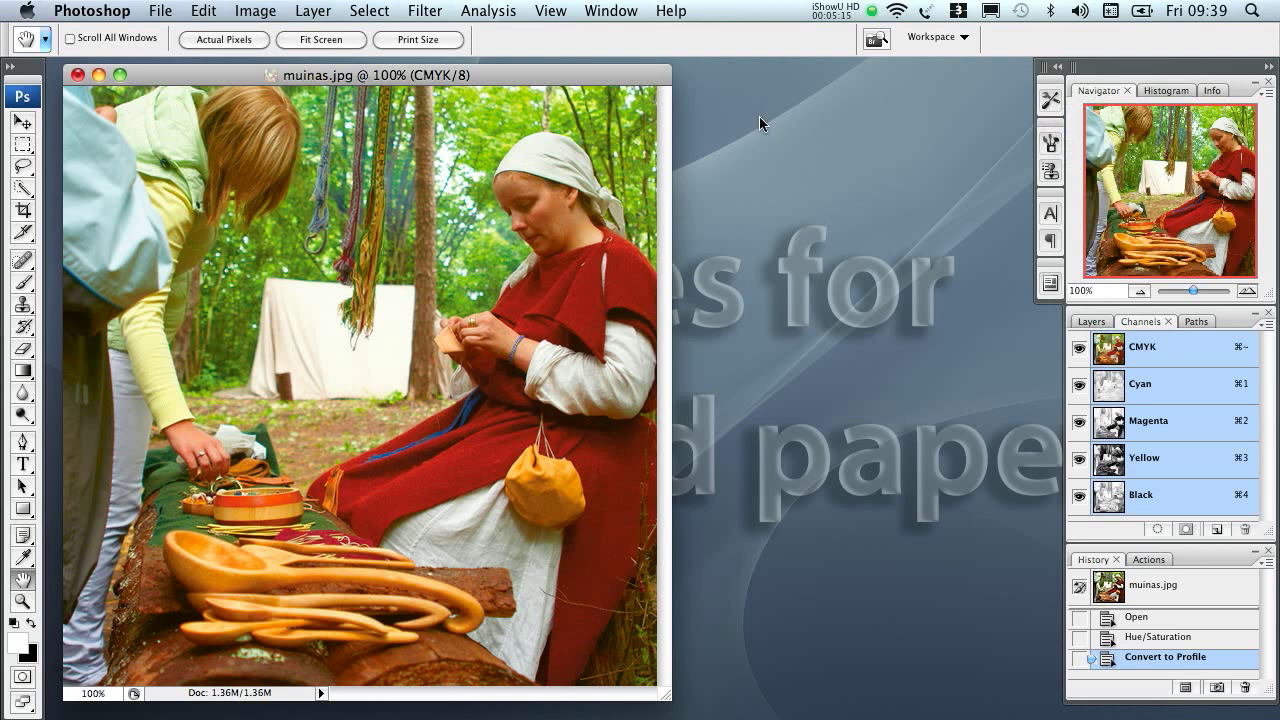
left_click(545, 12)
Step: Enable Preserve CMYK Numbers in the custom proof, confirm it, and switch to muinas_CMYK.jpg
mouse_move(600, 35)
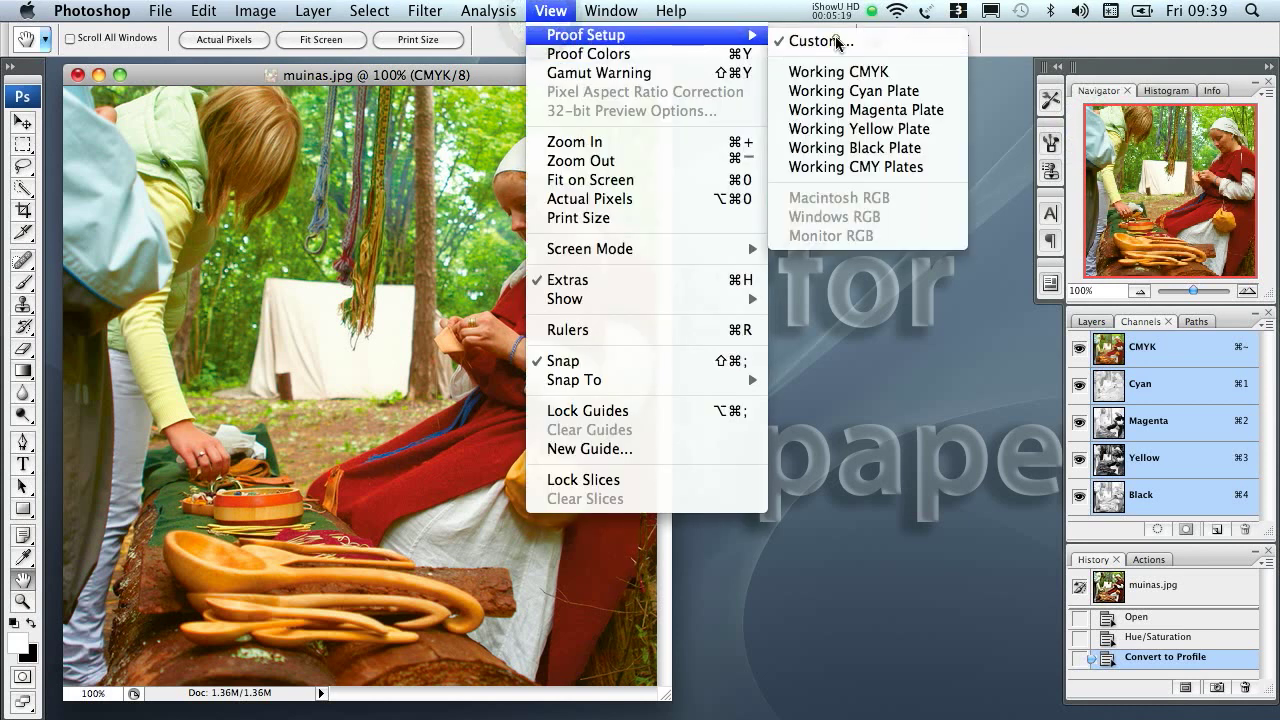
left_click(805, 38)
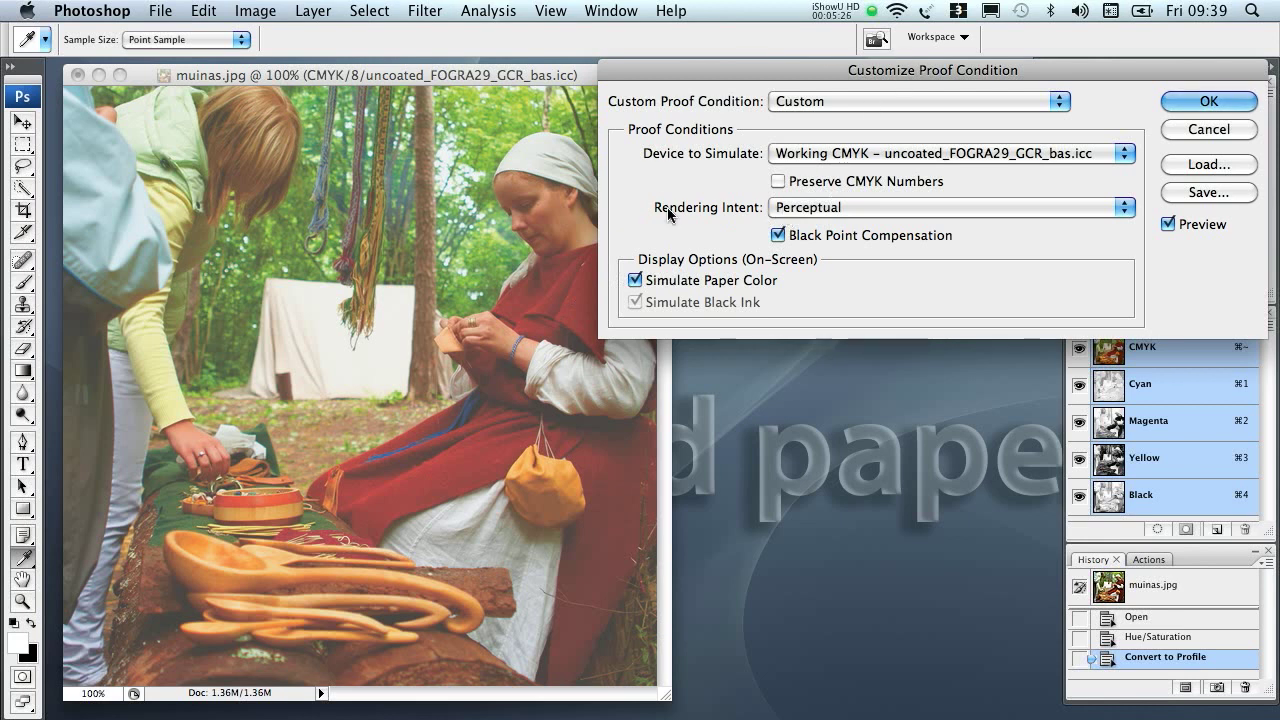
left_click(867, 180)
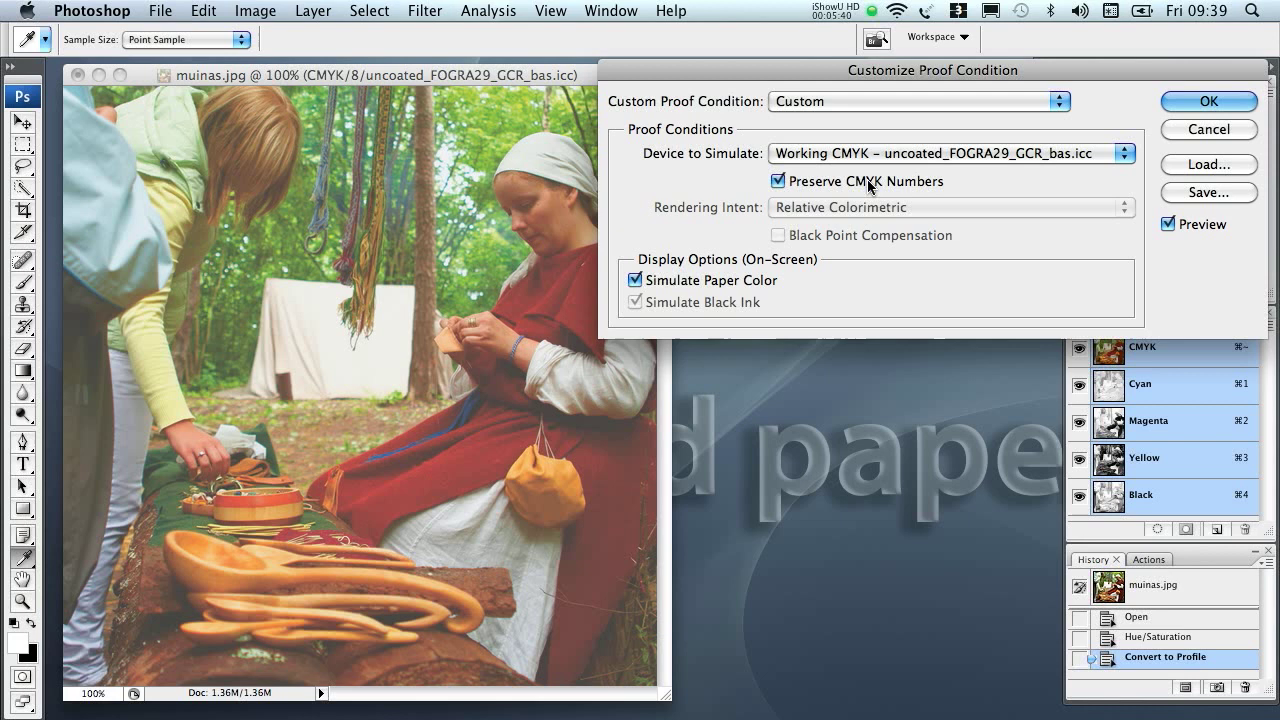
left_click(1187, 96)
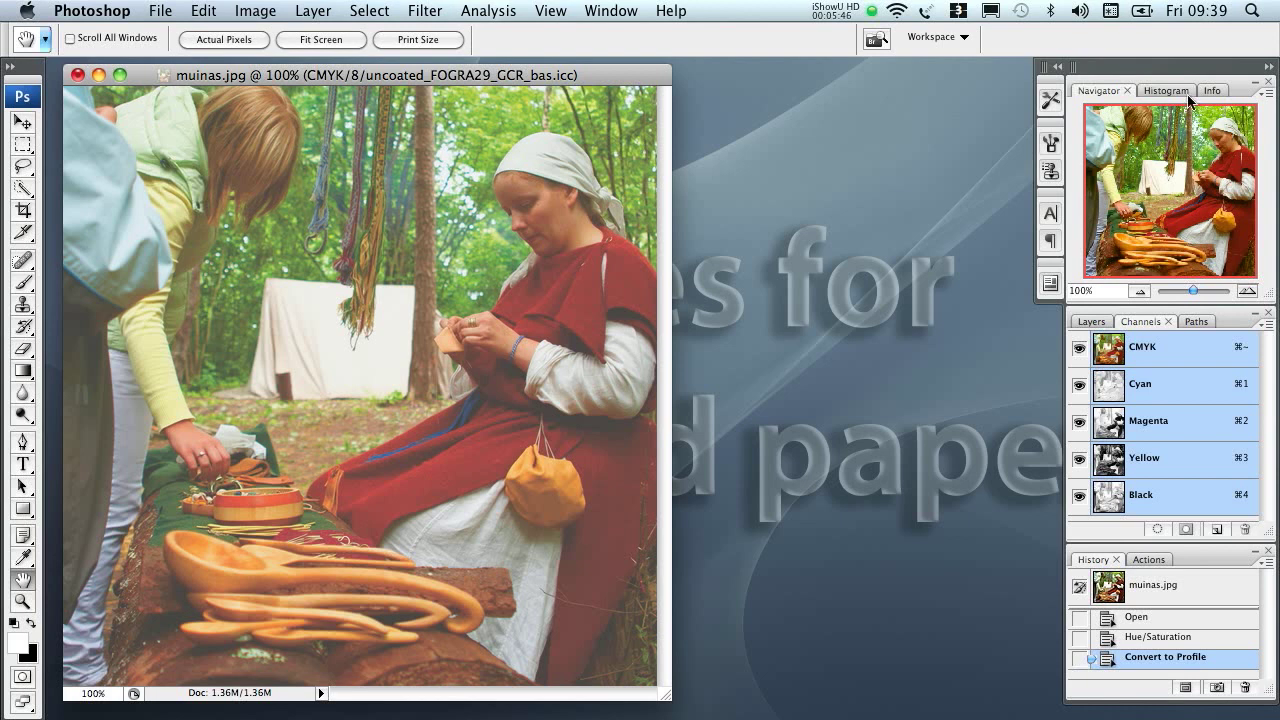
key("ctrl+Right")
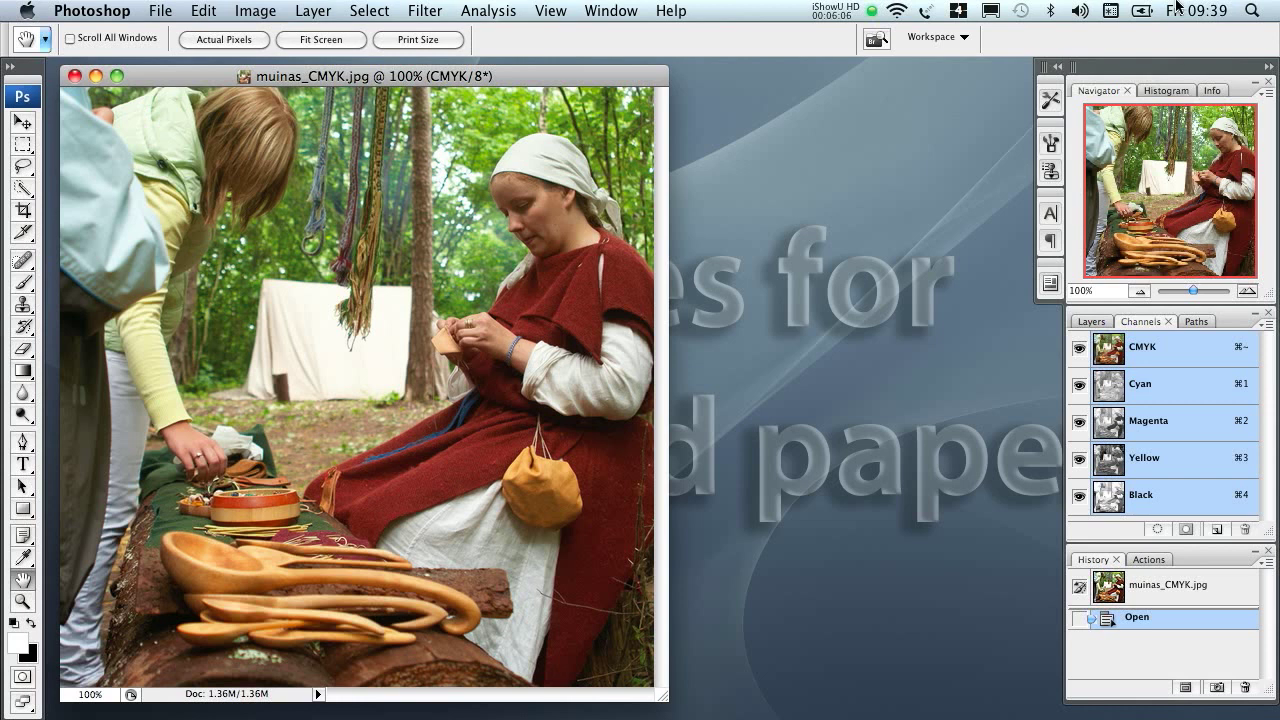
left_click(203, 10)
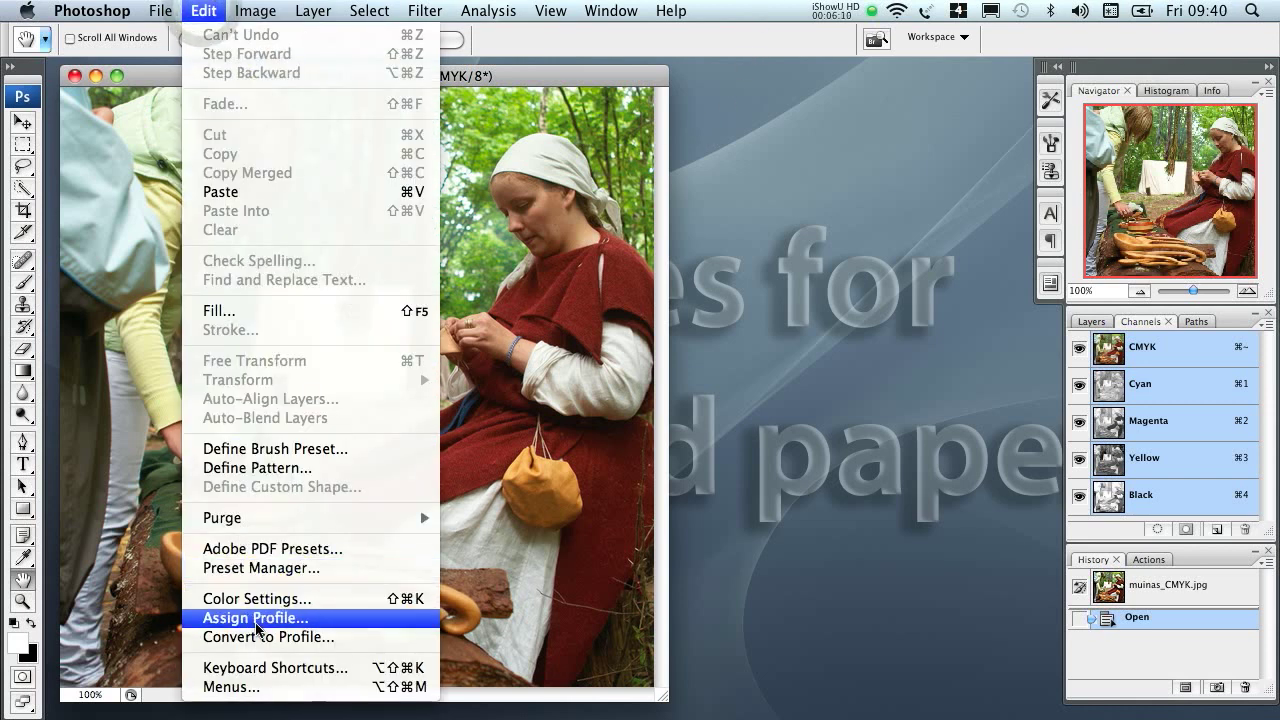
Step: Convert muinas_CMYK.jpg to the Working RGB Adobe RGB (1998) profile with Relative Colorimetric intent
left_click(255, 634)
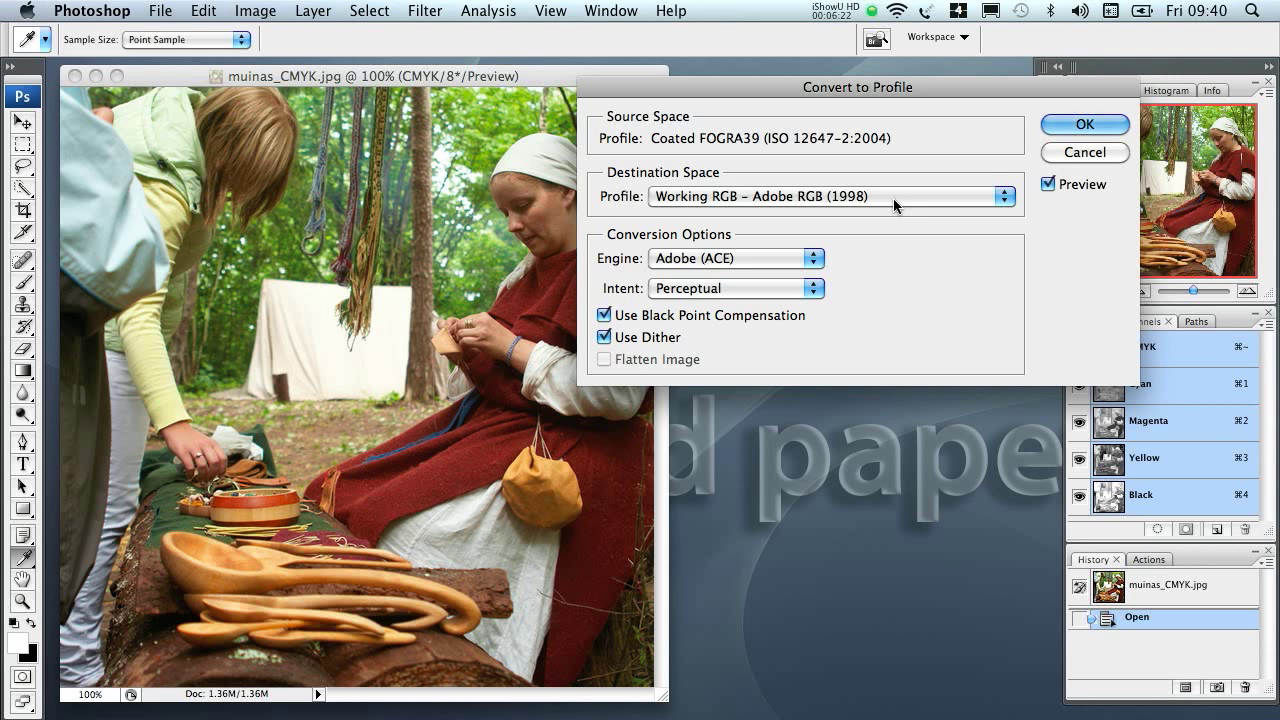
left_click(722, 288)
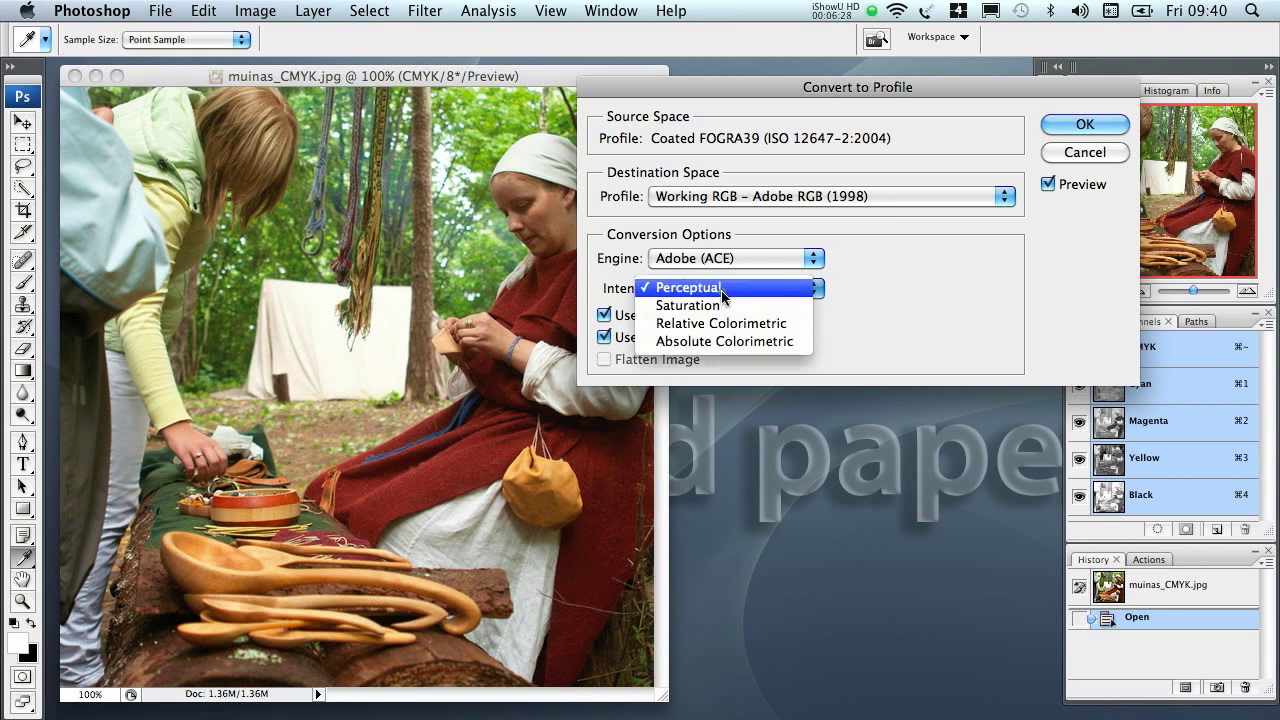
left_click(724, 323)
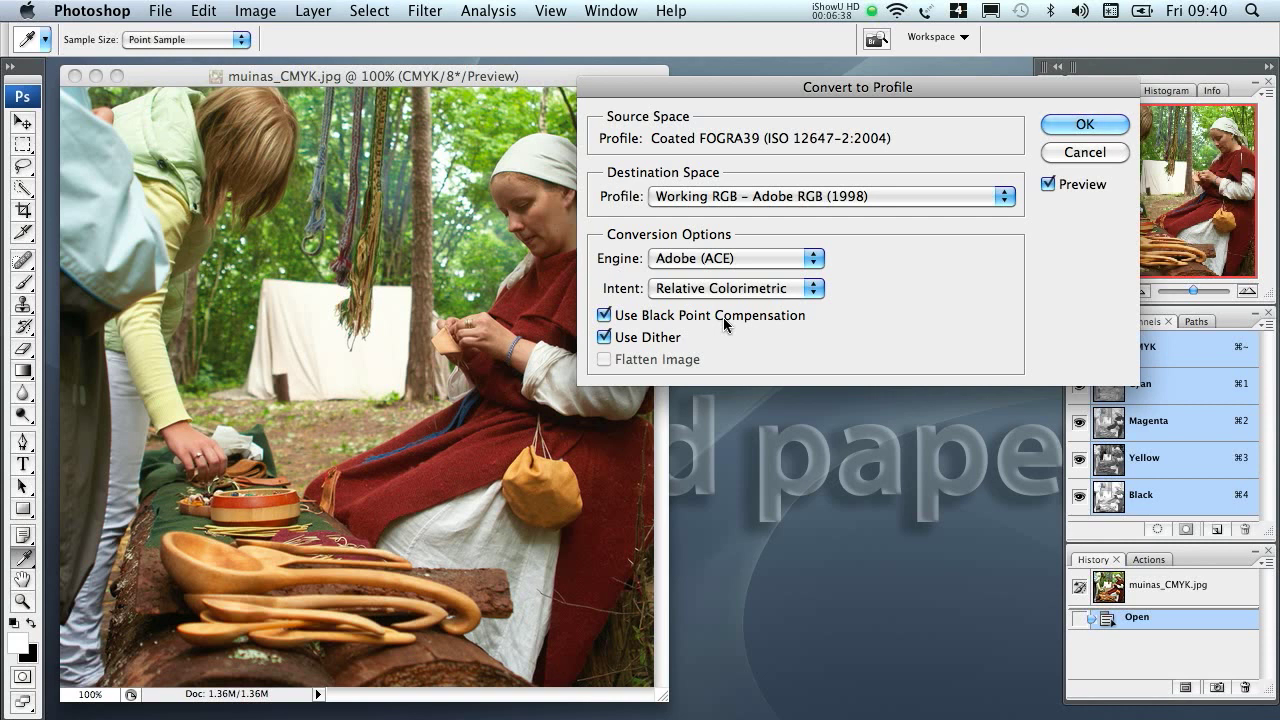
left_click(1084, 124)
key("h")
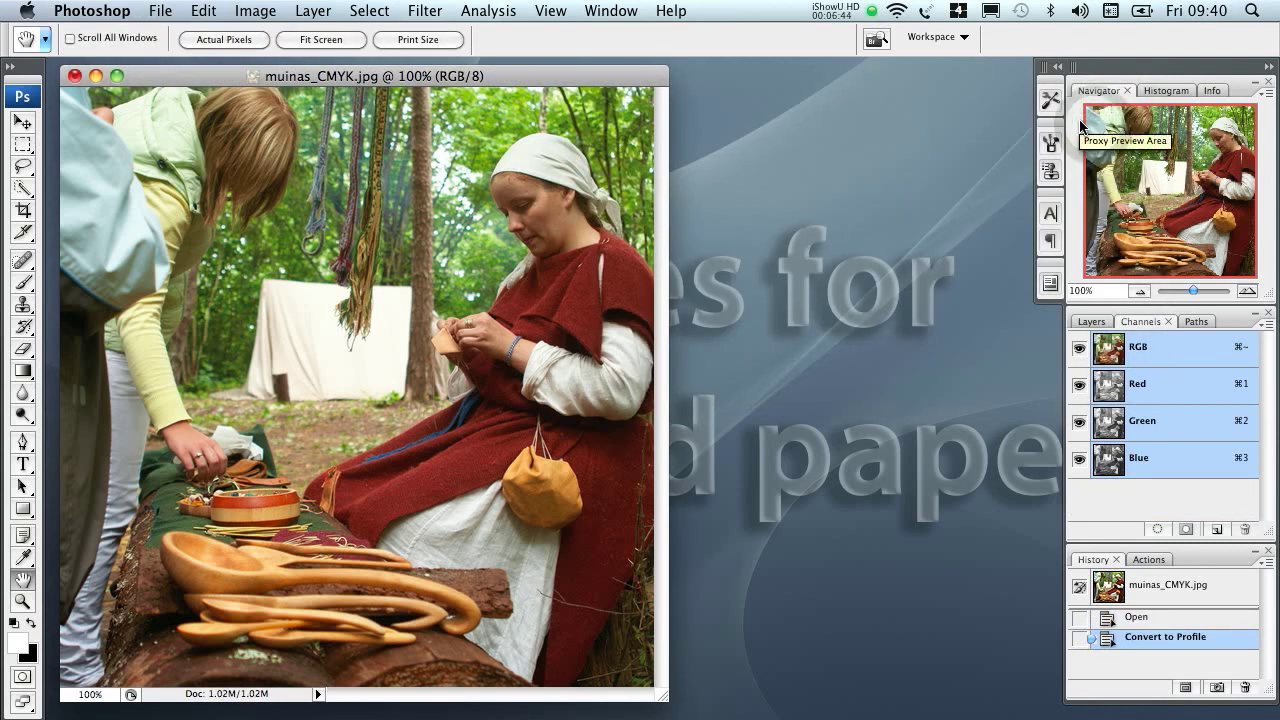
Step: Set a custom soft proof on uncoated FOGRA29 GCR with Simulate Paper Color ticked
left_click(553, 12)
mouse_move(600, 35)
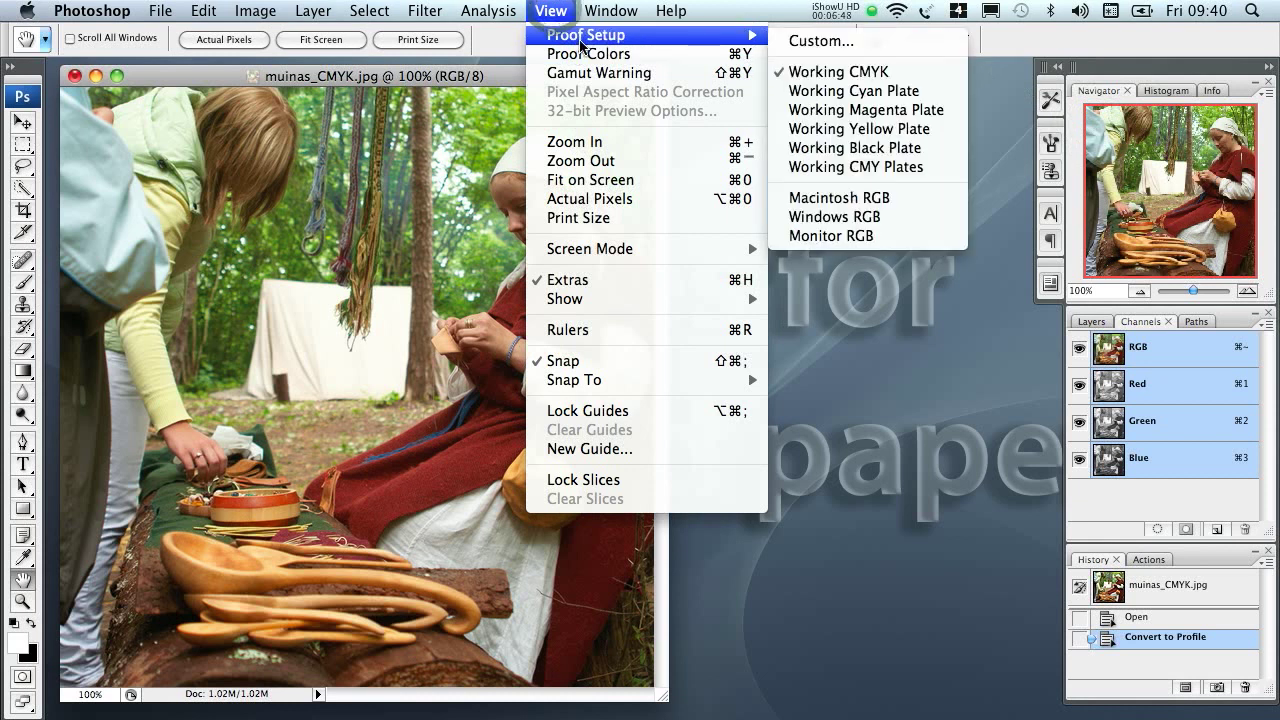
left_click(845, 50)
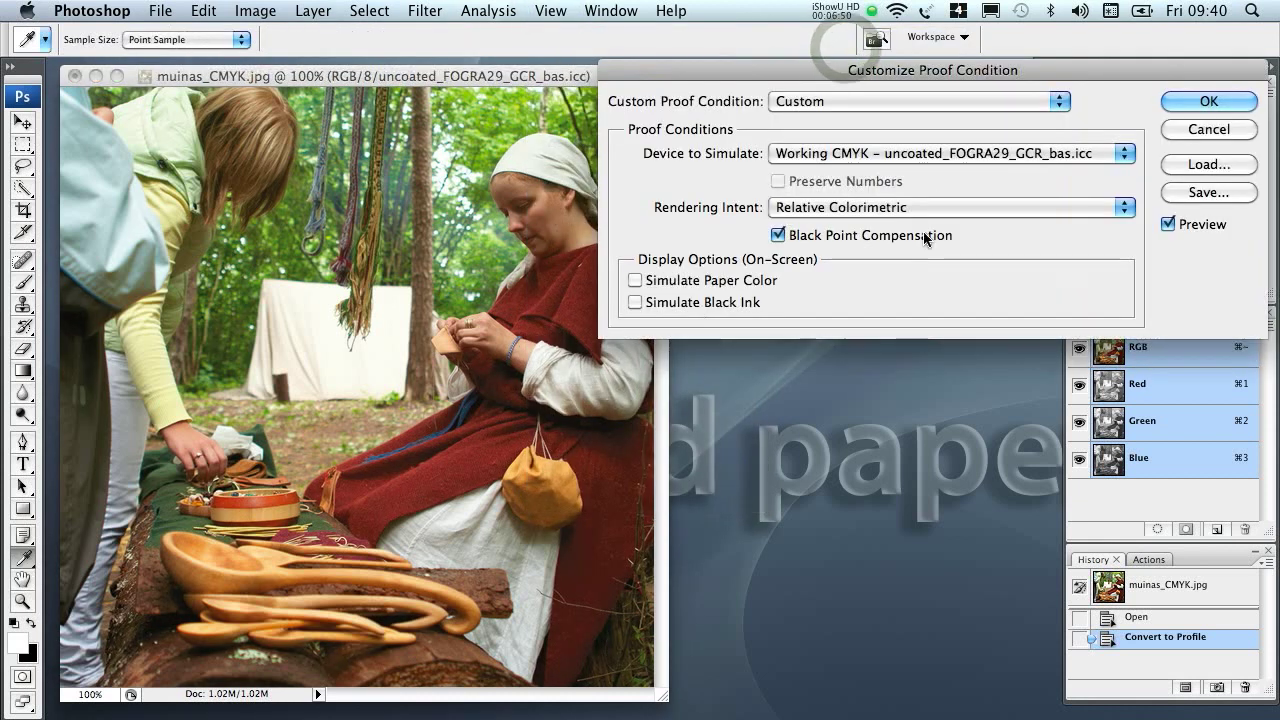
left_click(745, 287)
left_click(1200, 101)
key("h")
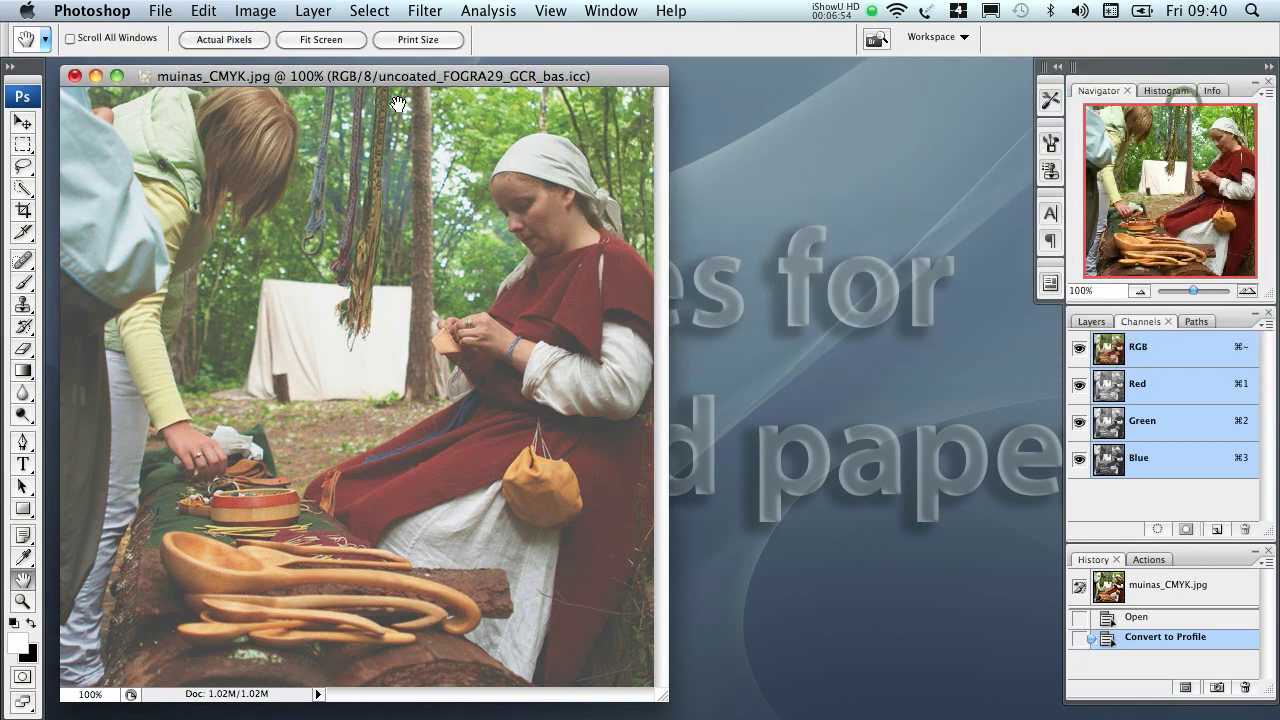
Step: Apply a Hue/Saturation adjustment raising Saturation to +19
left_click(268, 10)
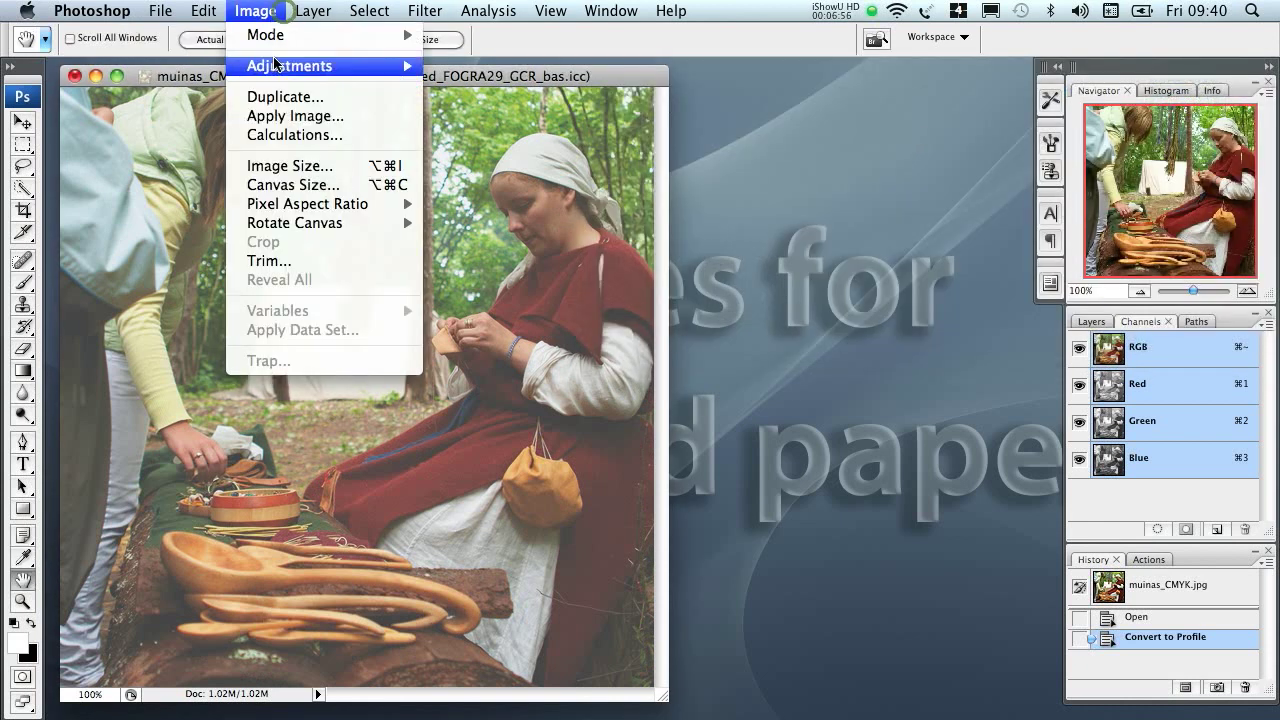
mouse_move(276, 64)
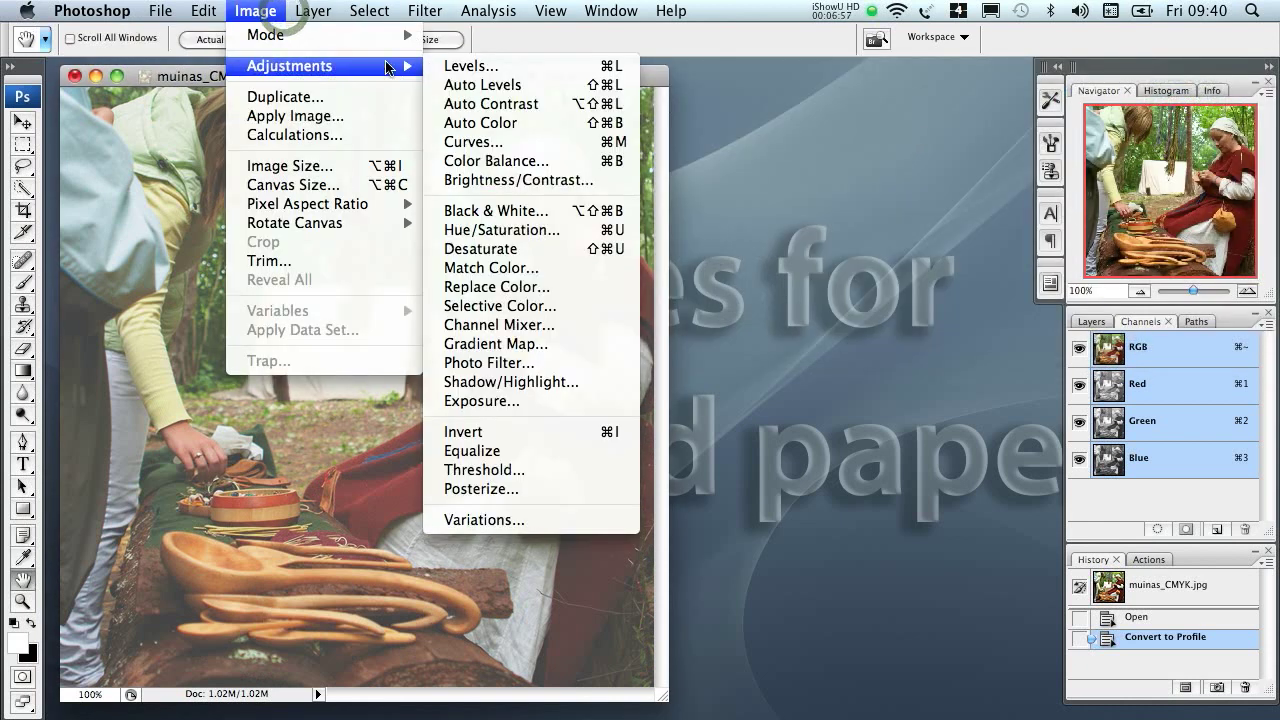
left_click(549, 230)
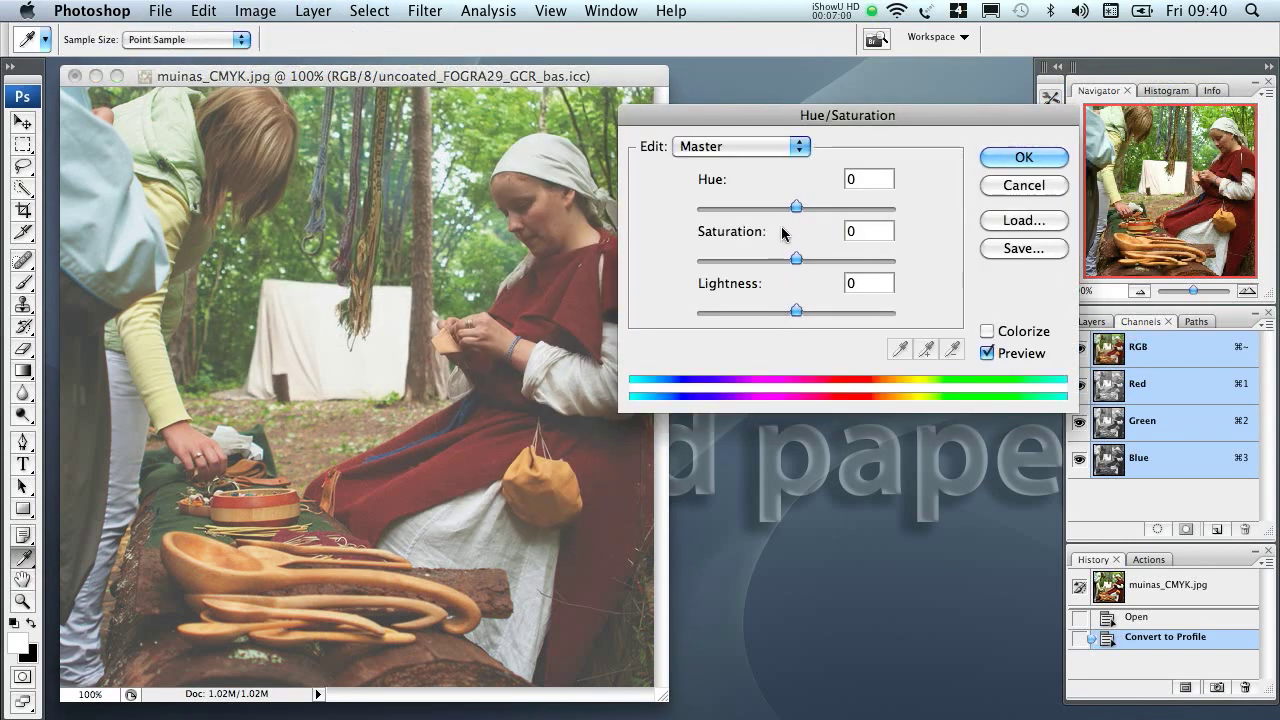
left_click_drag(811, 262, 817, 261)
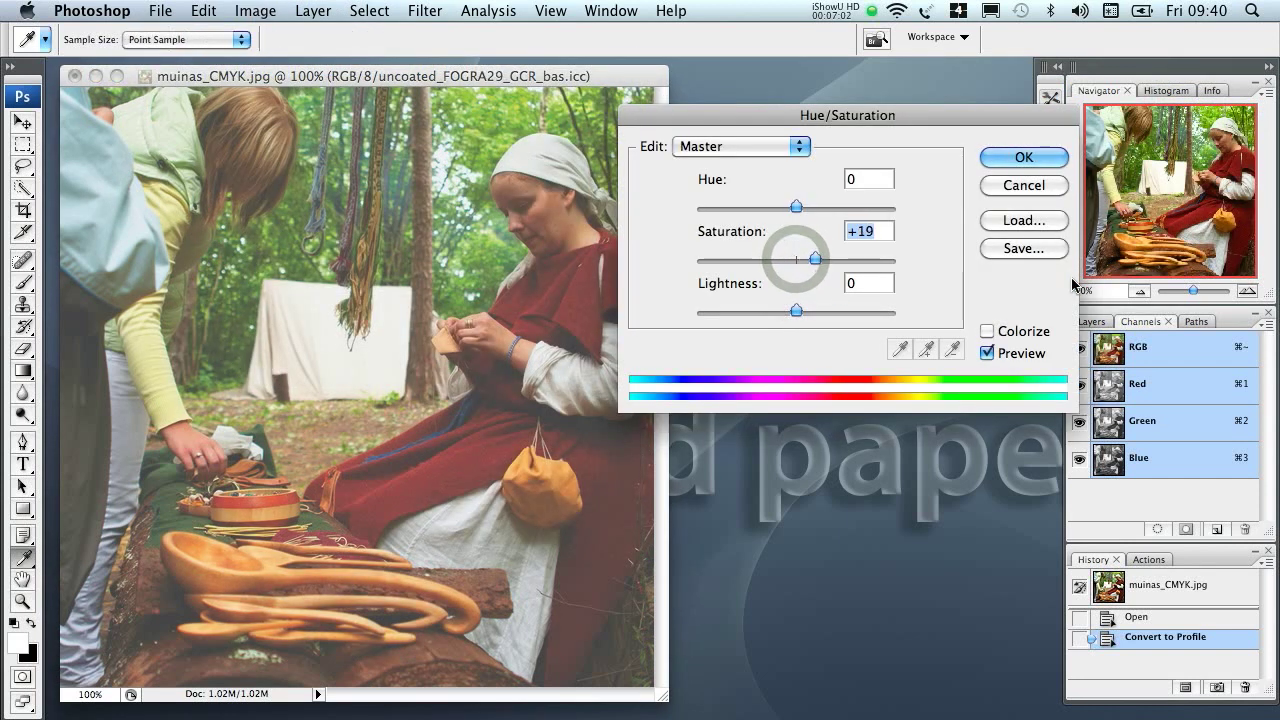
left_click(1013, 166)
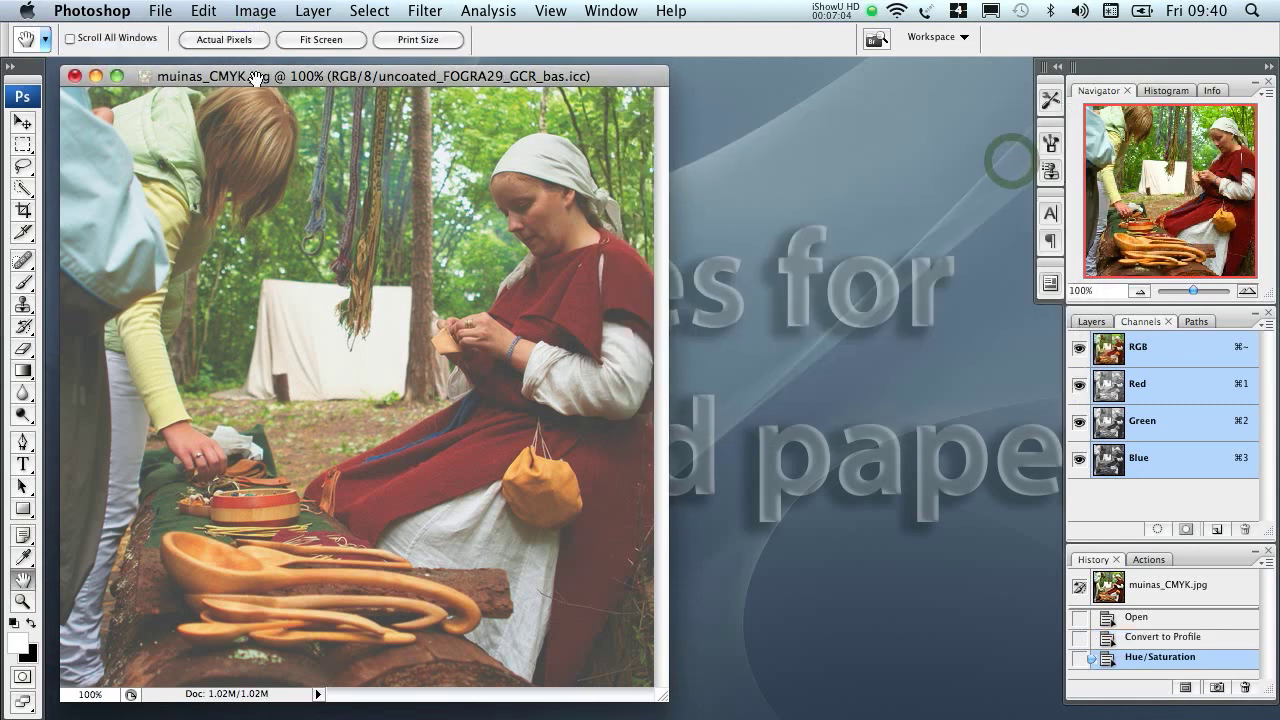
Step: Convert the image to Working CMYK uncoated_FOGRA29_GCR_bas.icc using Perceptual intent
left_click(210, 13)
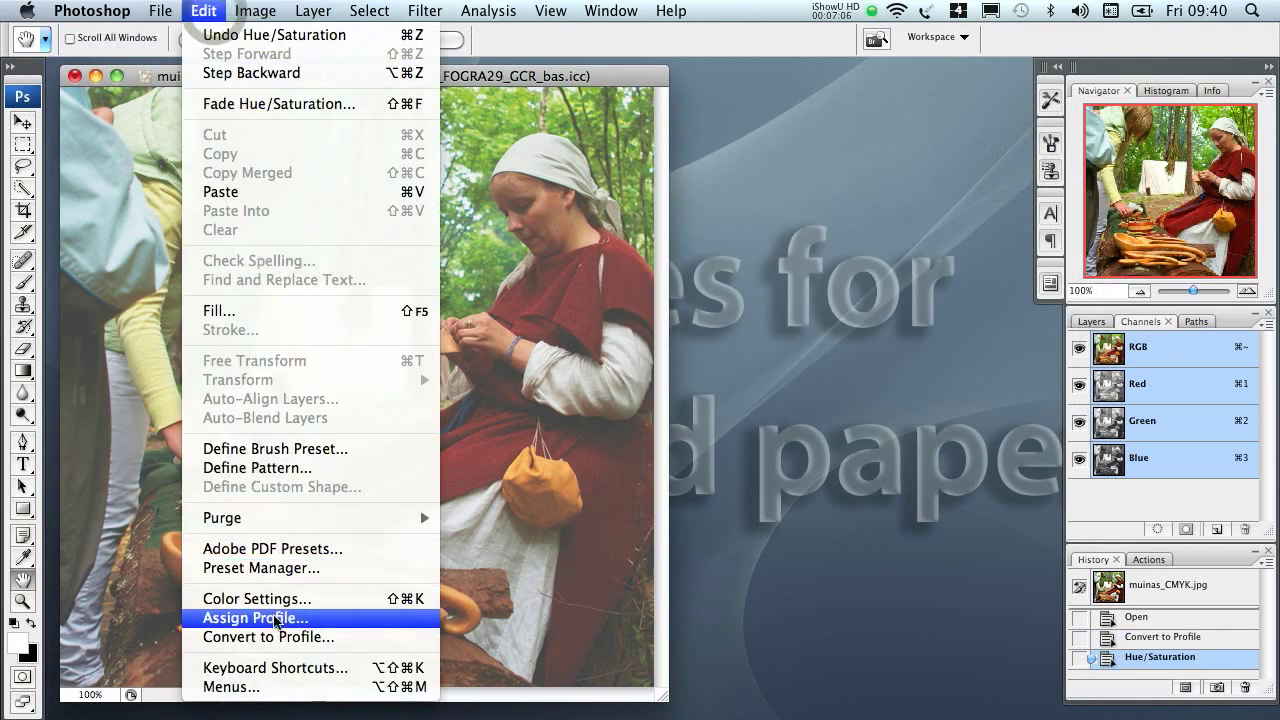
left_click(281, 634)
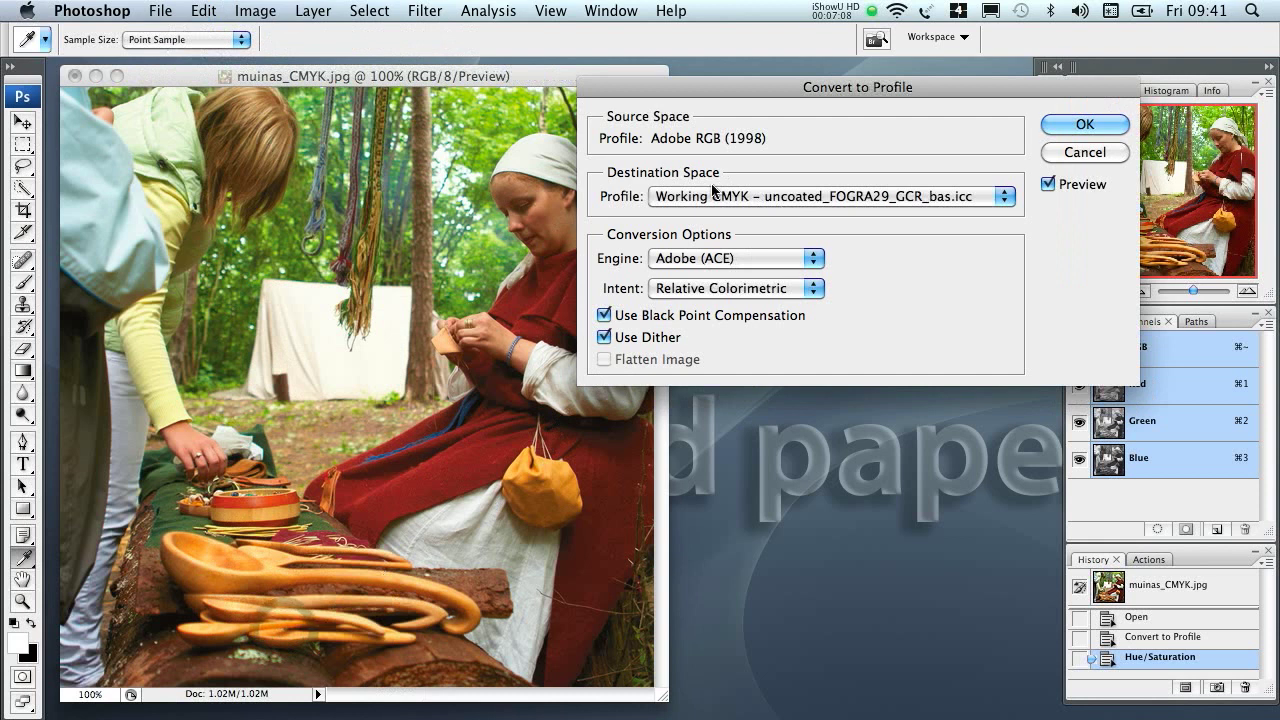
left_click(737, 290)
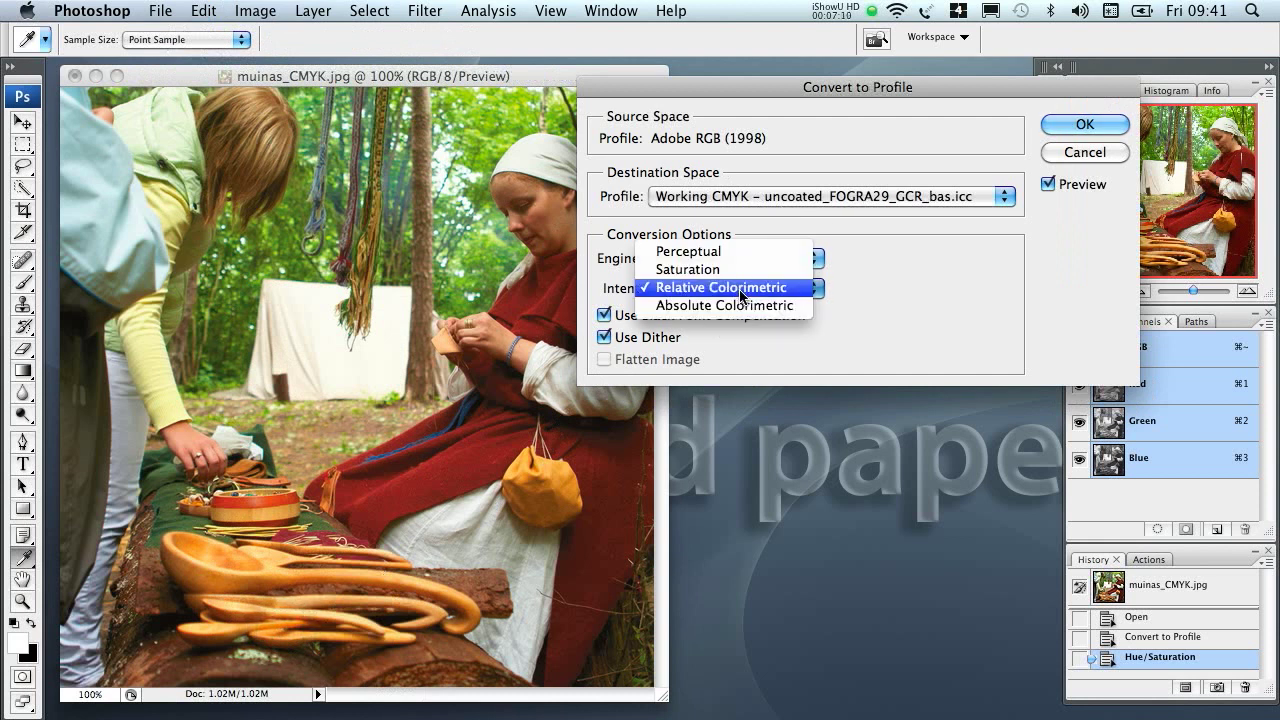
left_click(747, 254)
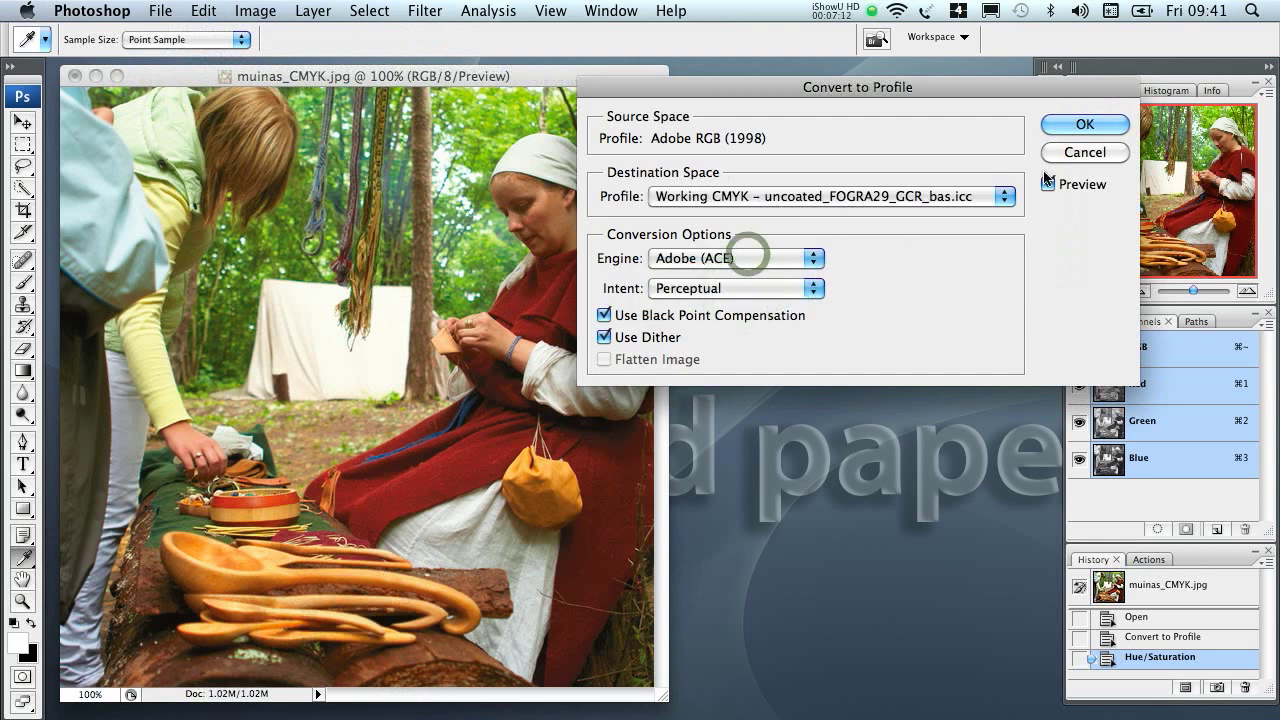
left_click(1082, 125)
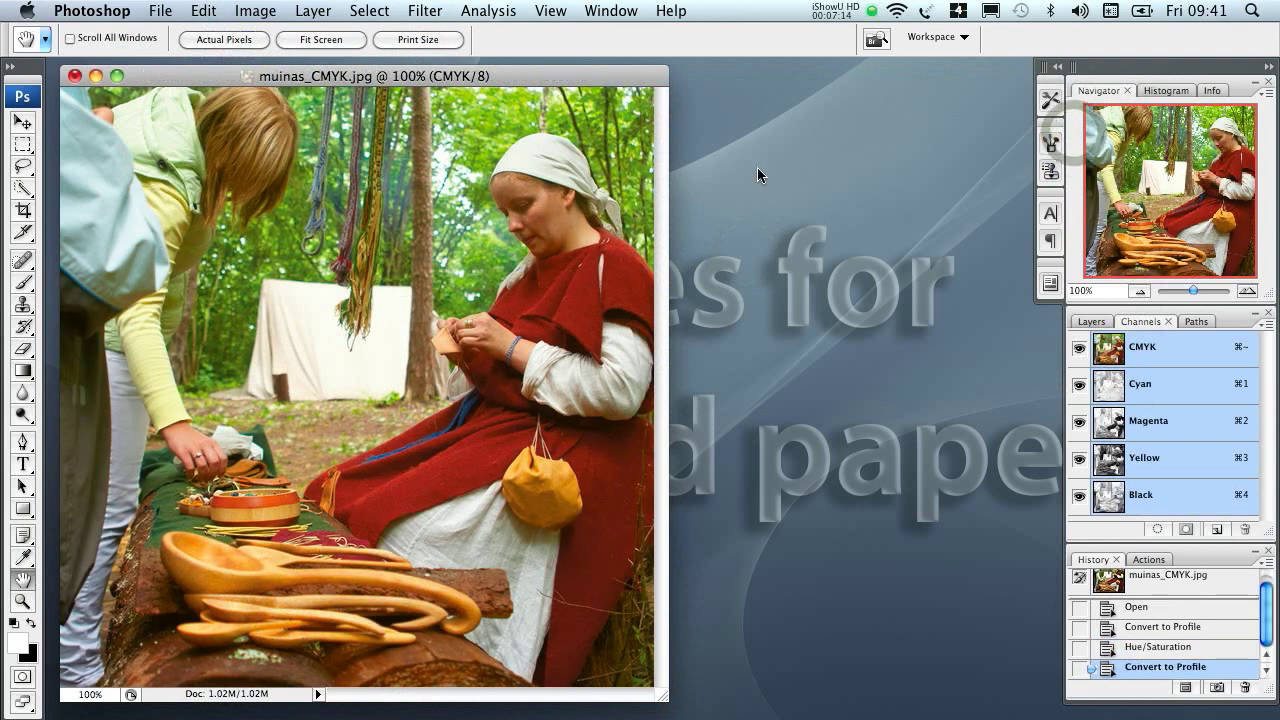
Step: Adjust the custom proof to tick Preserve CMYK Numbers while keeping Simulate Paper Color
left_click(551, 11)
mouse_move(740, 35)
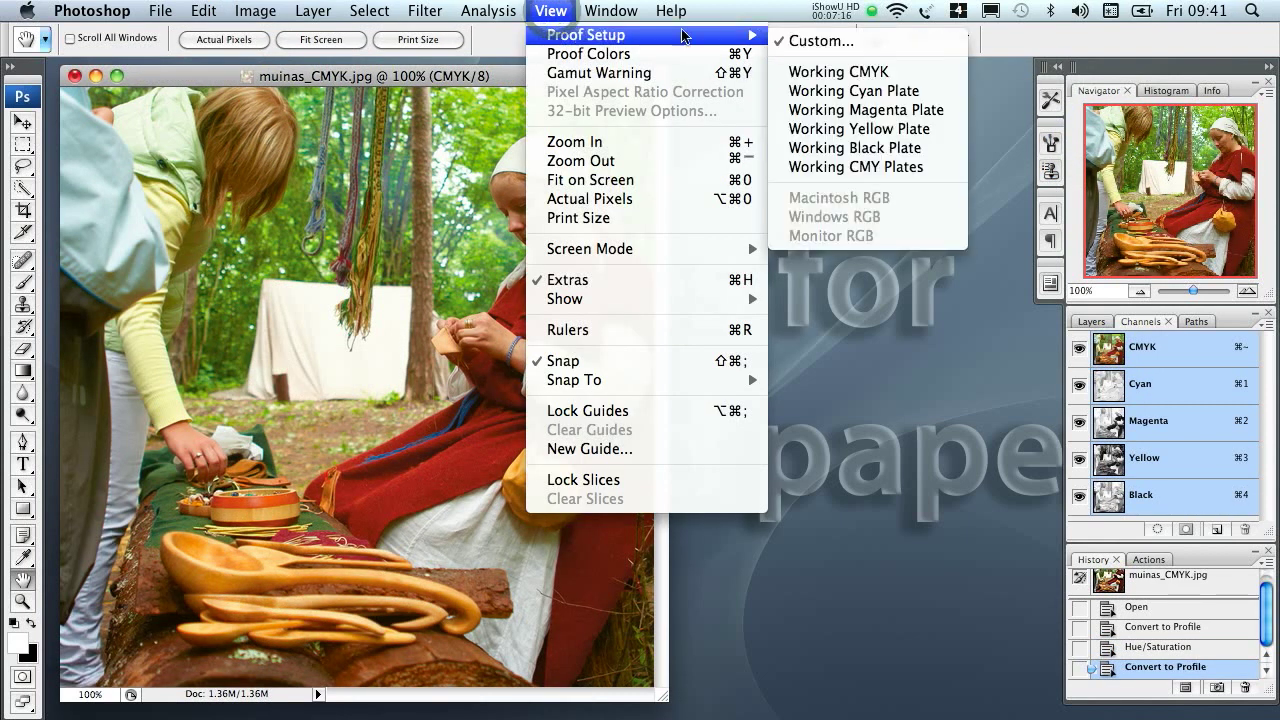
left_click(824, 41)
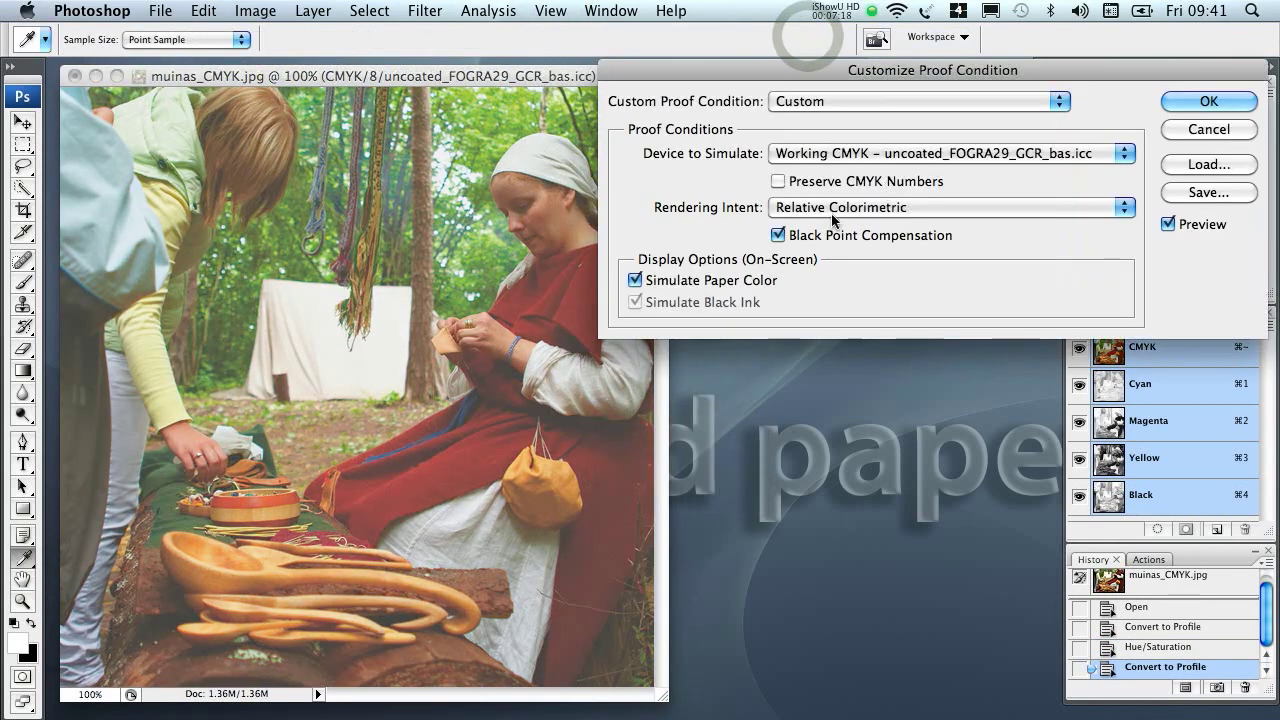
left_click(900, 181)
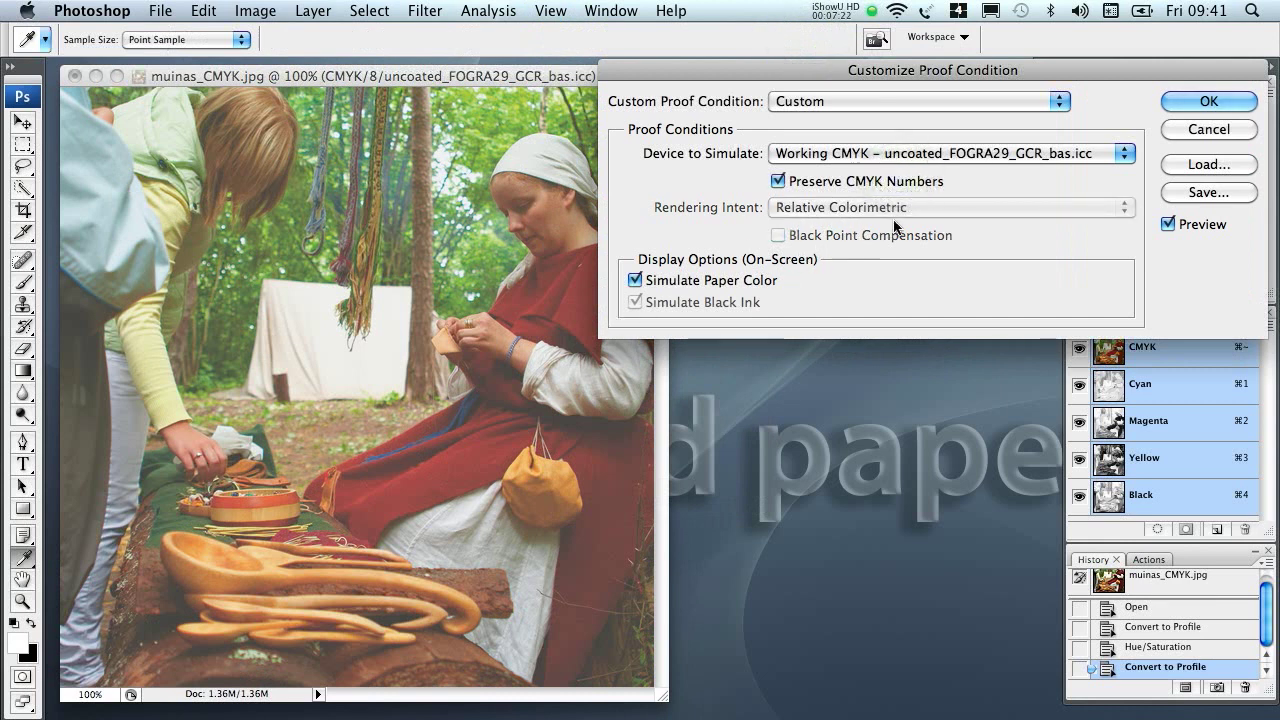
left_click(1207, 101)
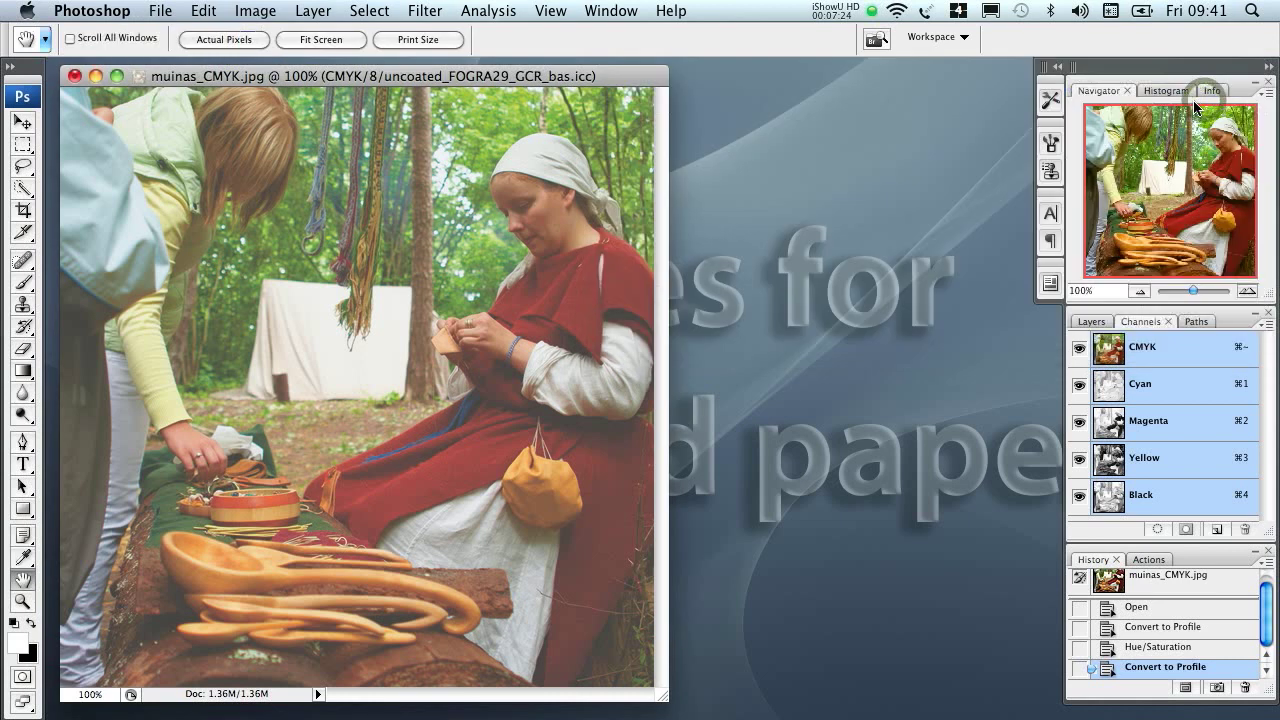